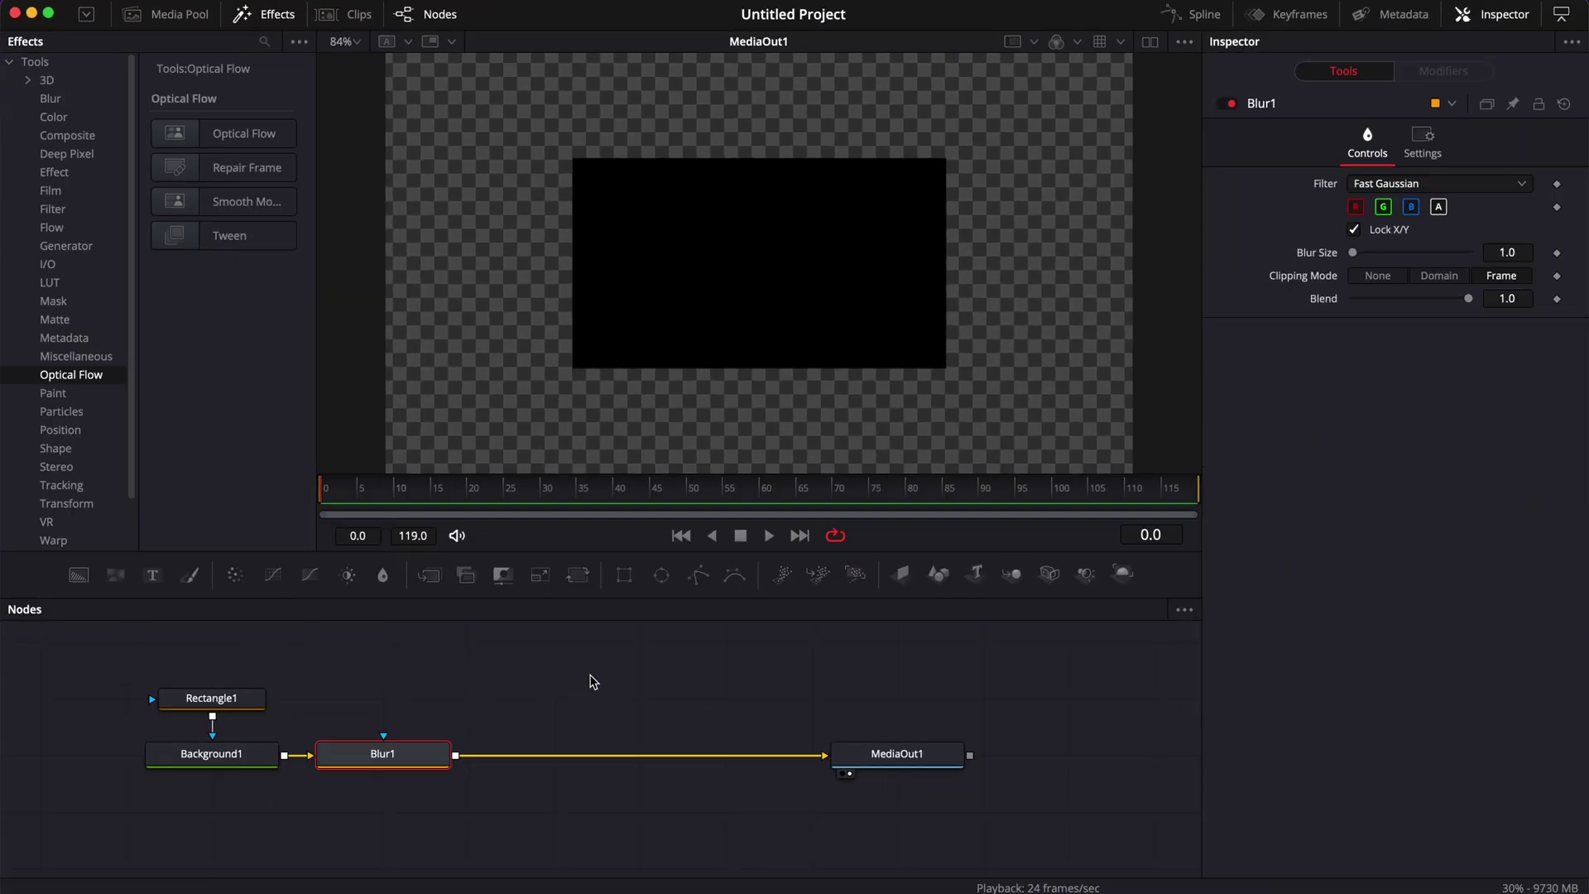
Add a Background node with a Rectangle mask, wire it to MediaOut1, and view MediaOut1.
right_click(589, 678)
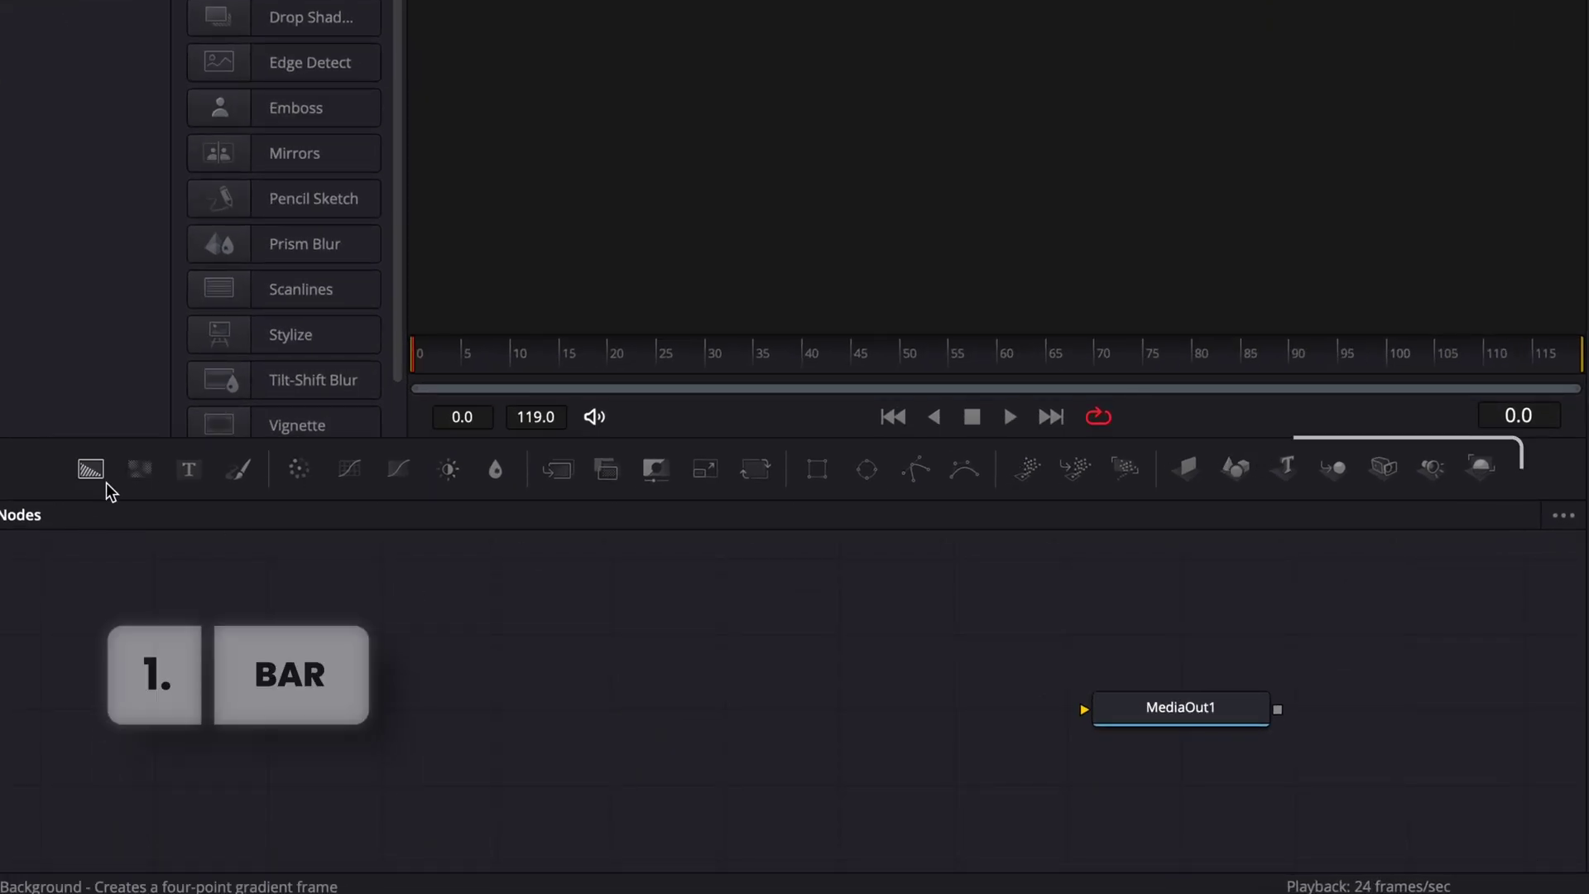
drag(91, 469, 282, 730)
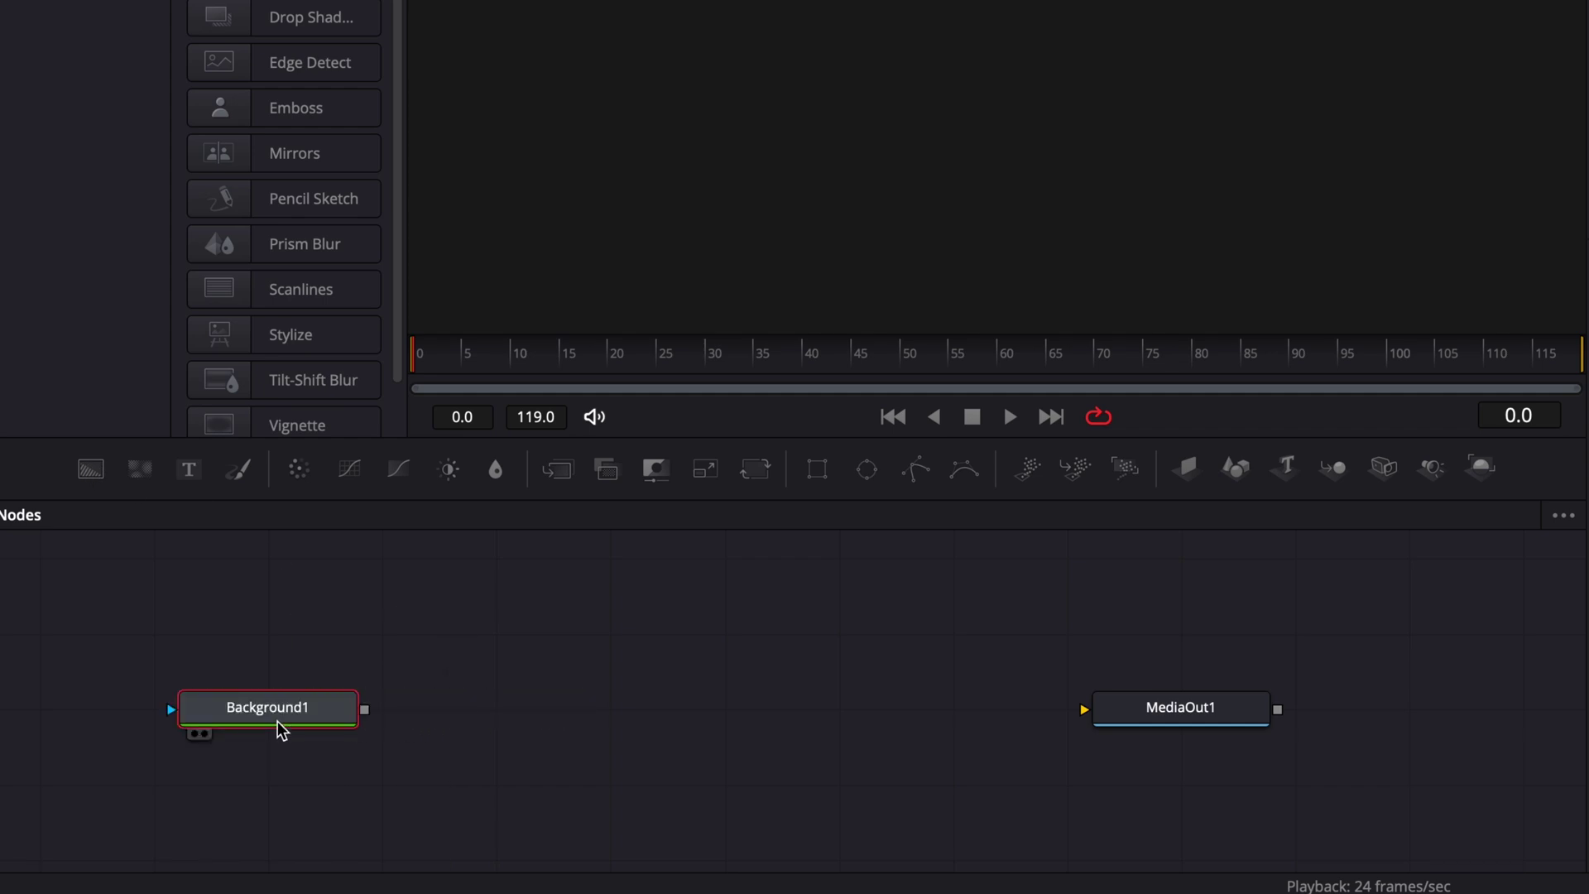
click(816, 471)
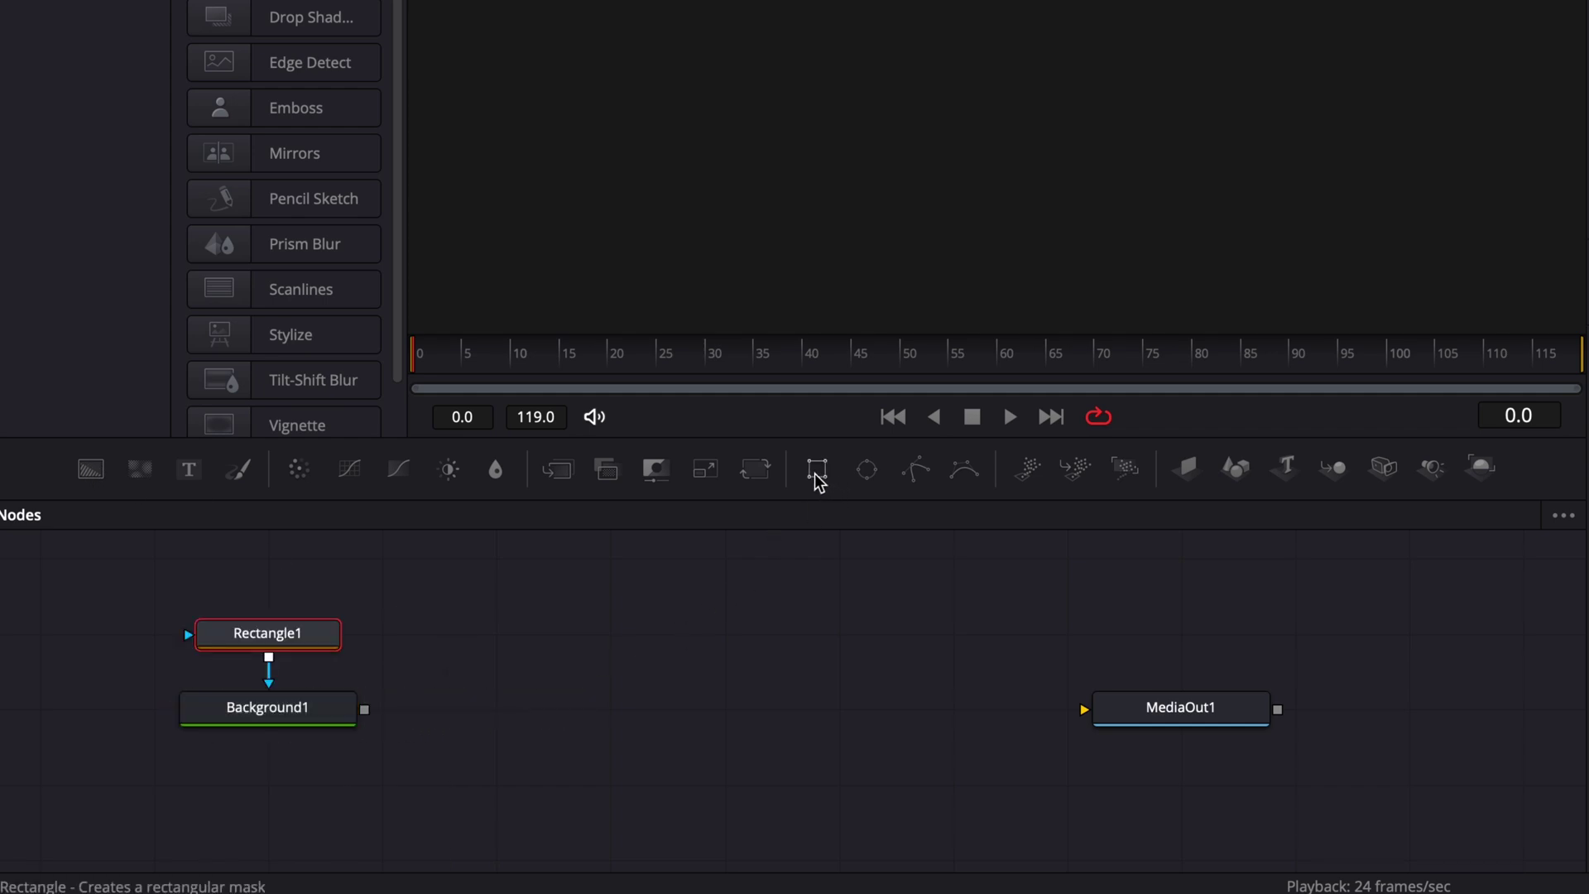
drag(369, 713, 1105, 718)
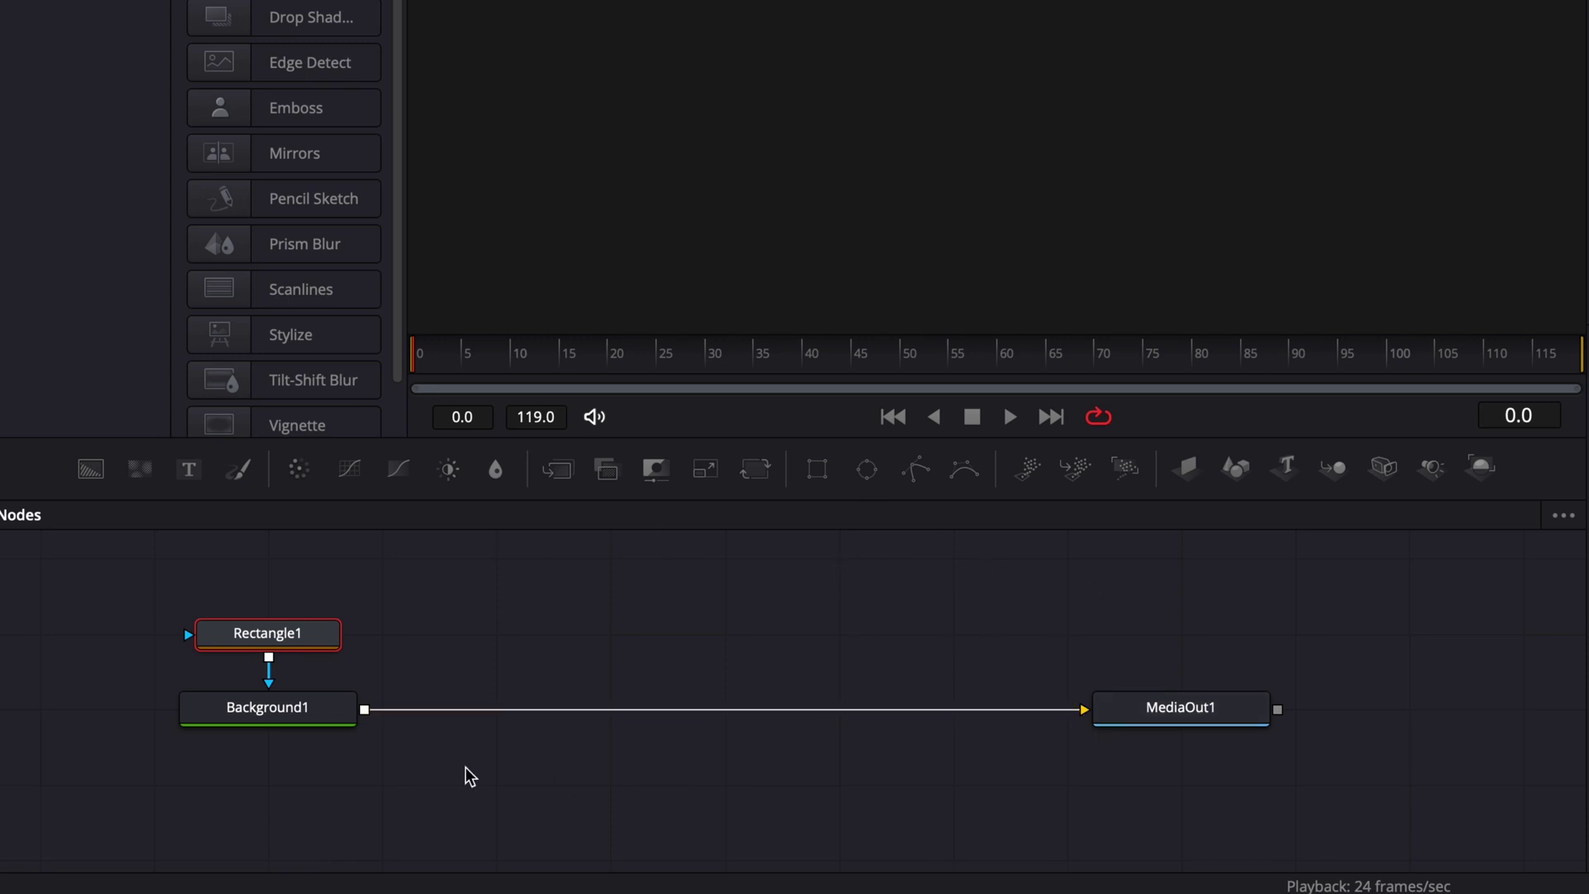
click(1118, 734)
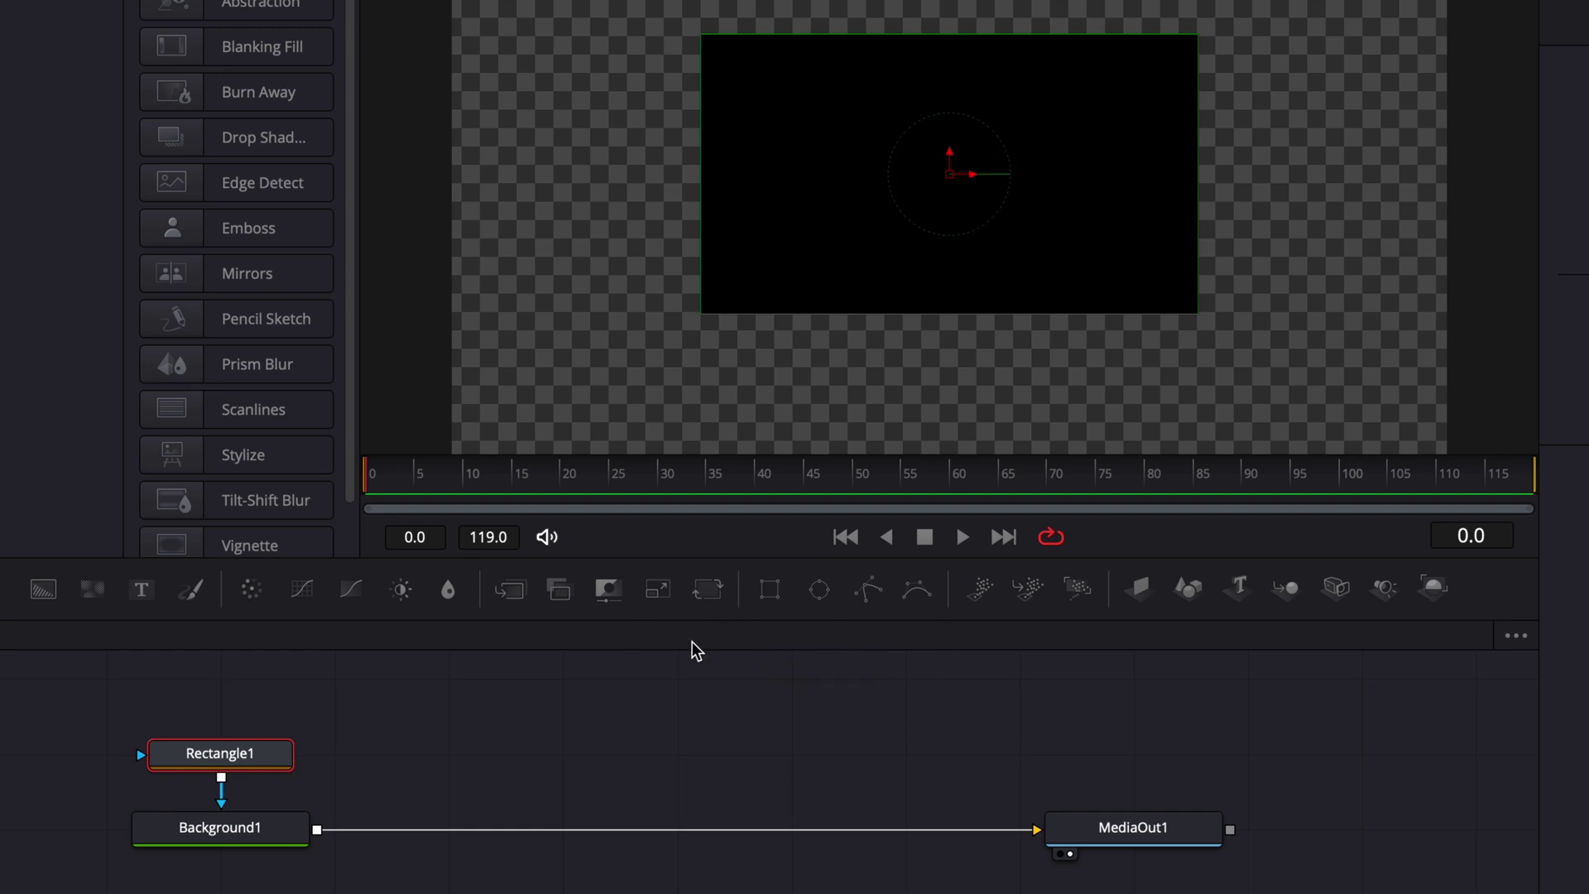
right_click(1463, 601)
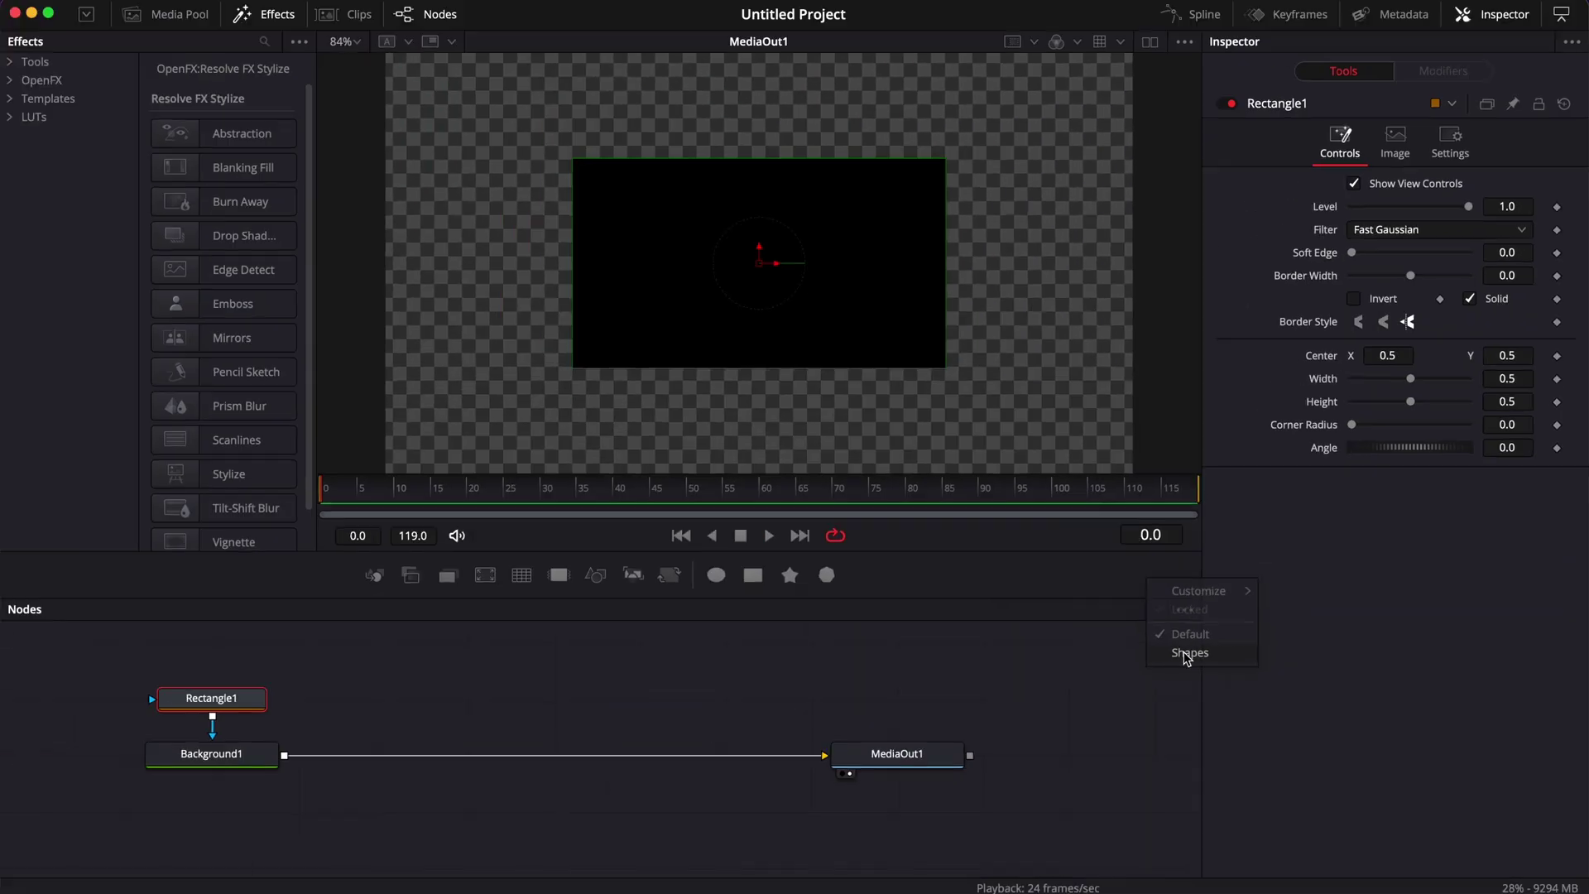
click(862, 460)
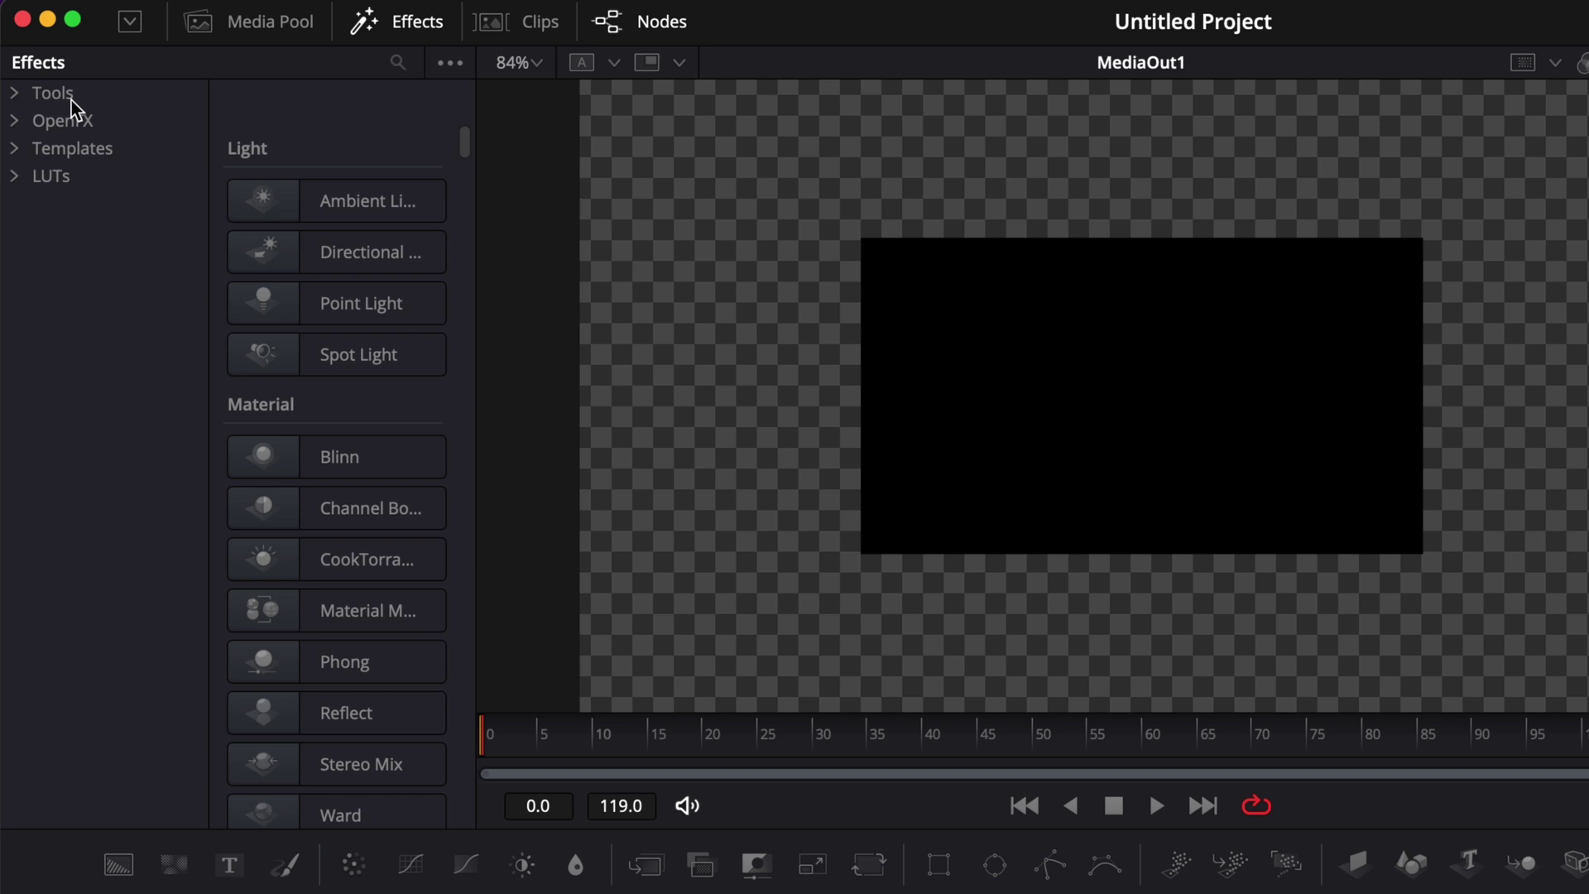
Drop the Blur tool from Effects > Tools > Blur onto the Background1–MediaOut1 link.
click(15, 93)
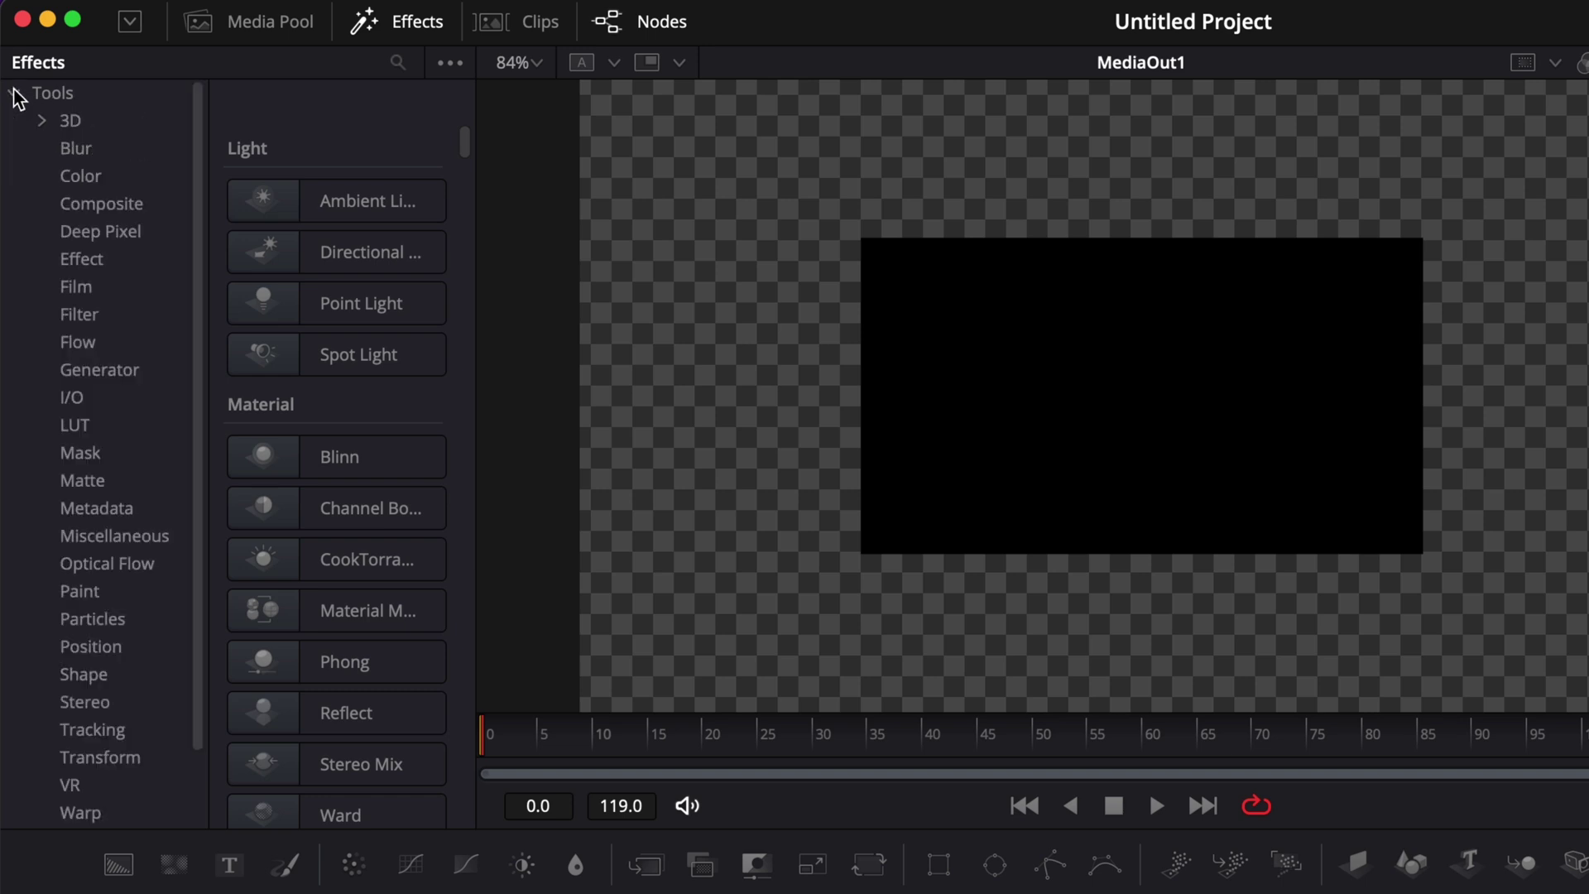
click(77, 149)
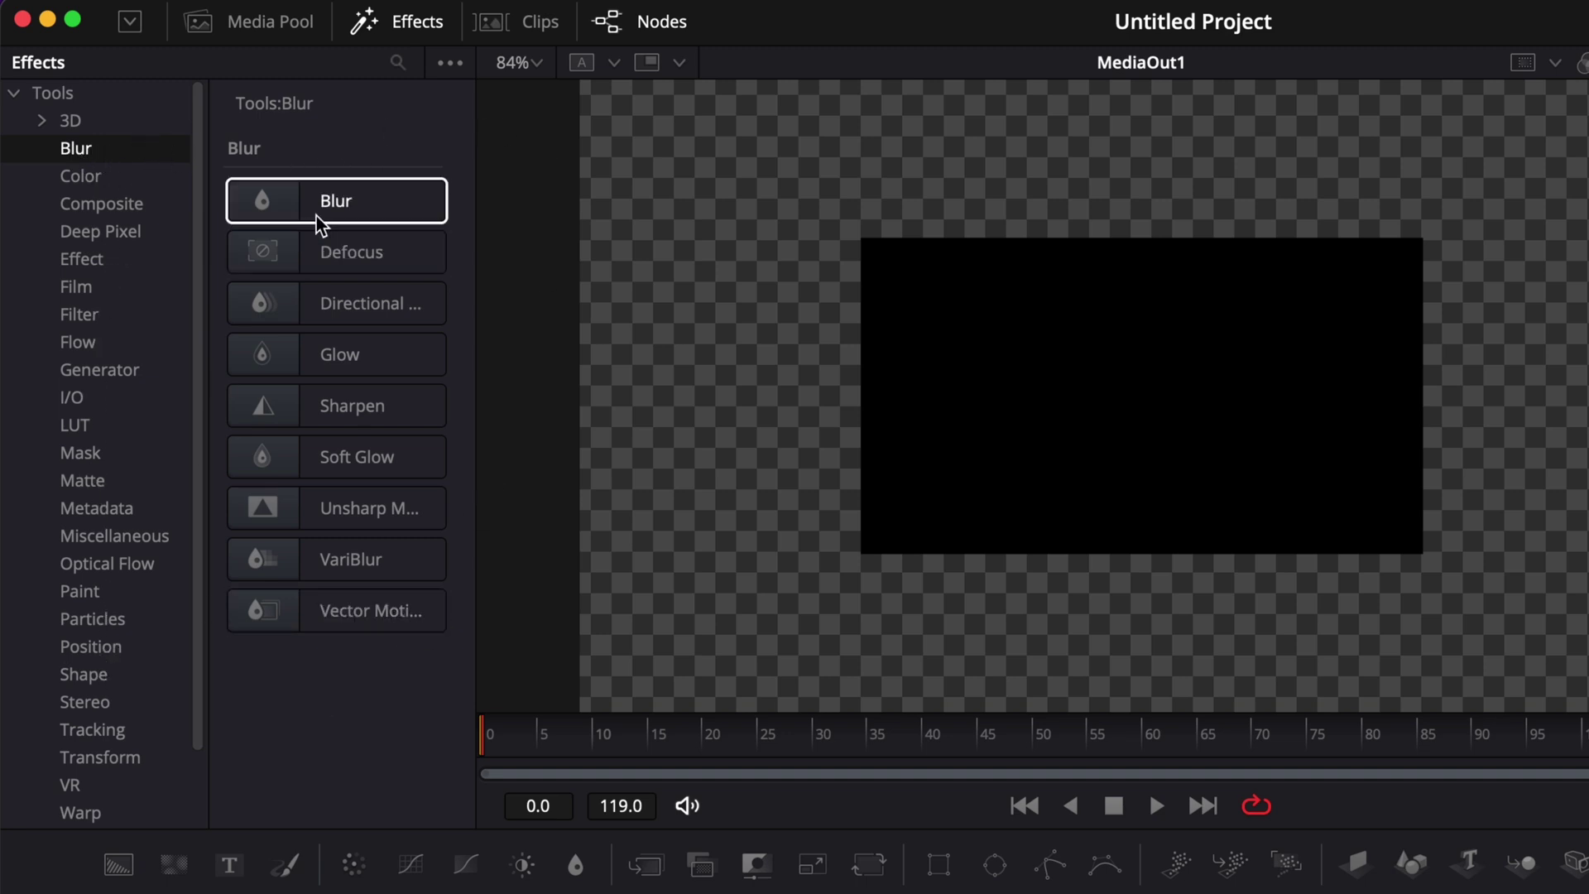
drag(333, 202, 883, 893)
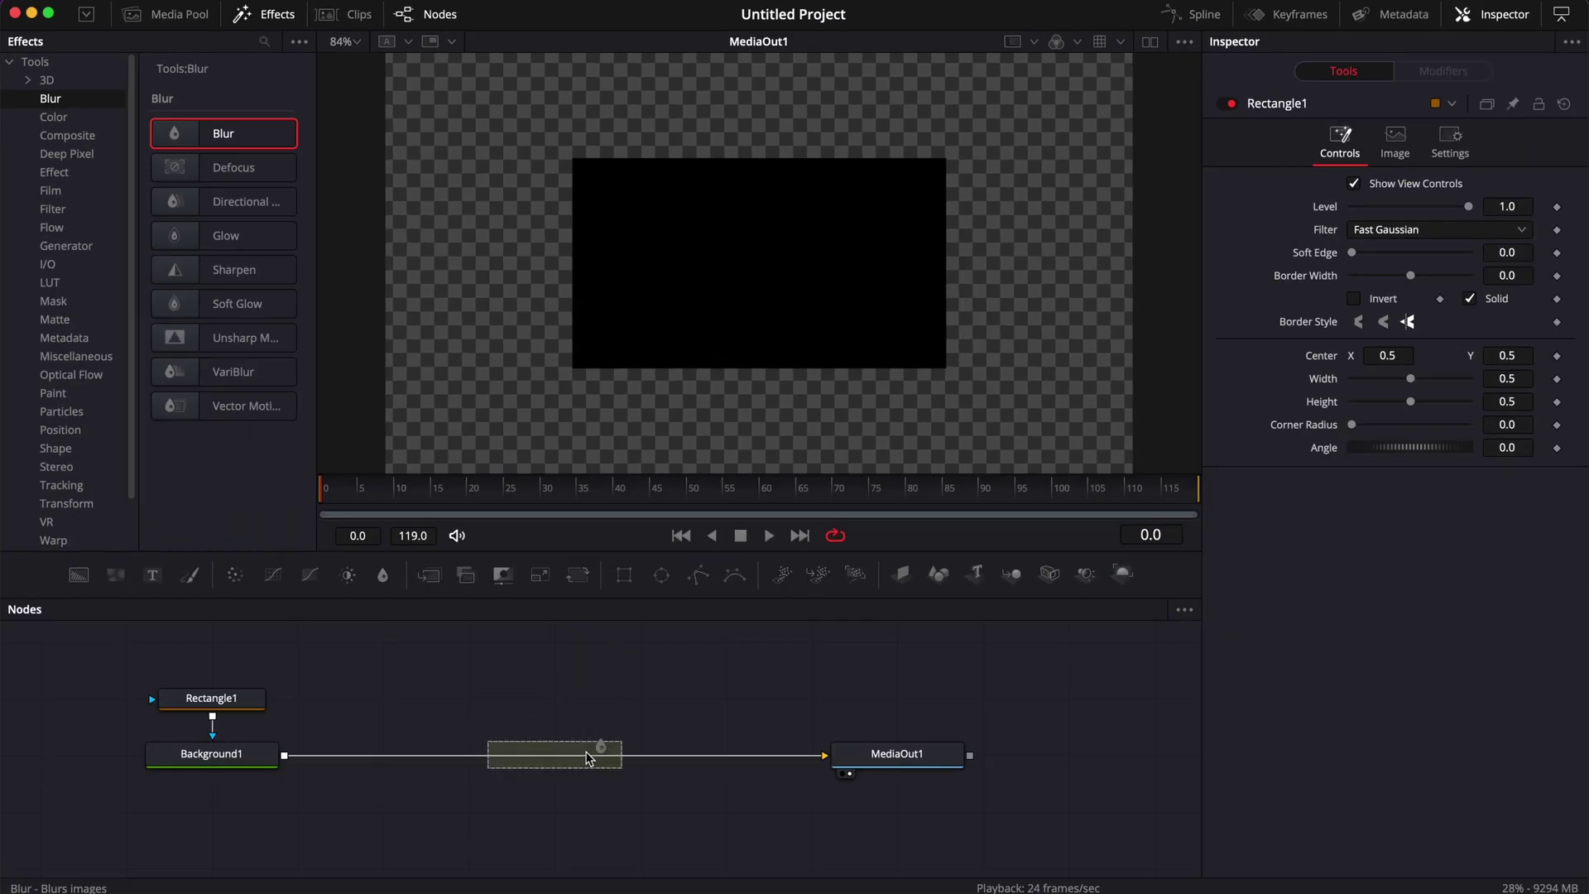
drag(588, 757, 406, 764)
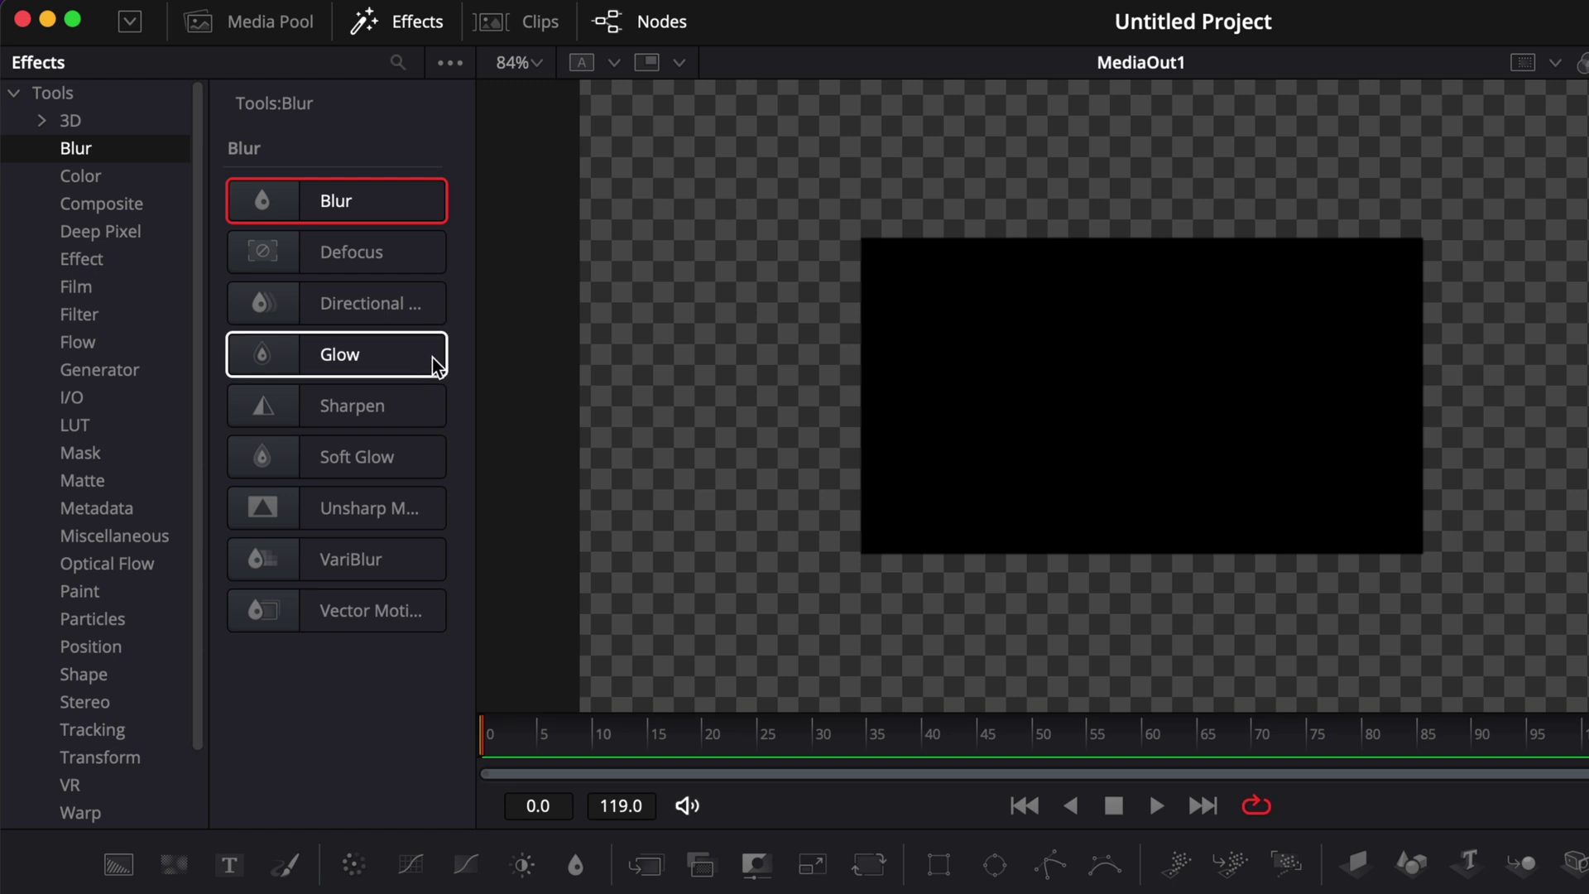
Browse the Effect, Mask, Miscellaneous, Paint and Particles tool categories, ending on Optical Flow.
click(128, 263)
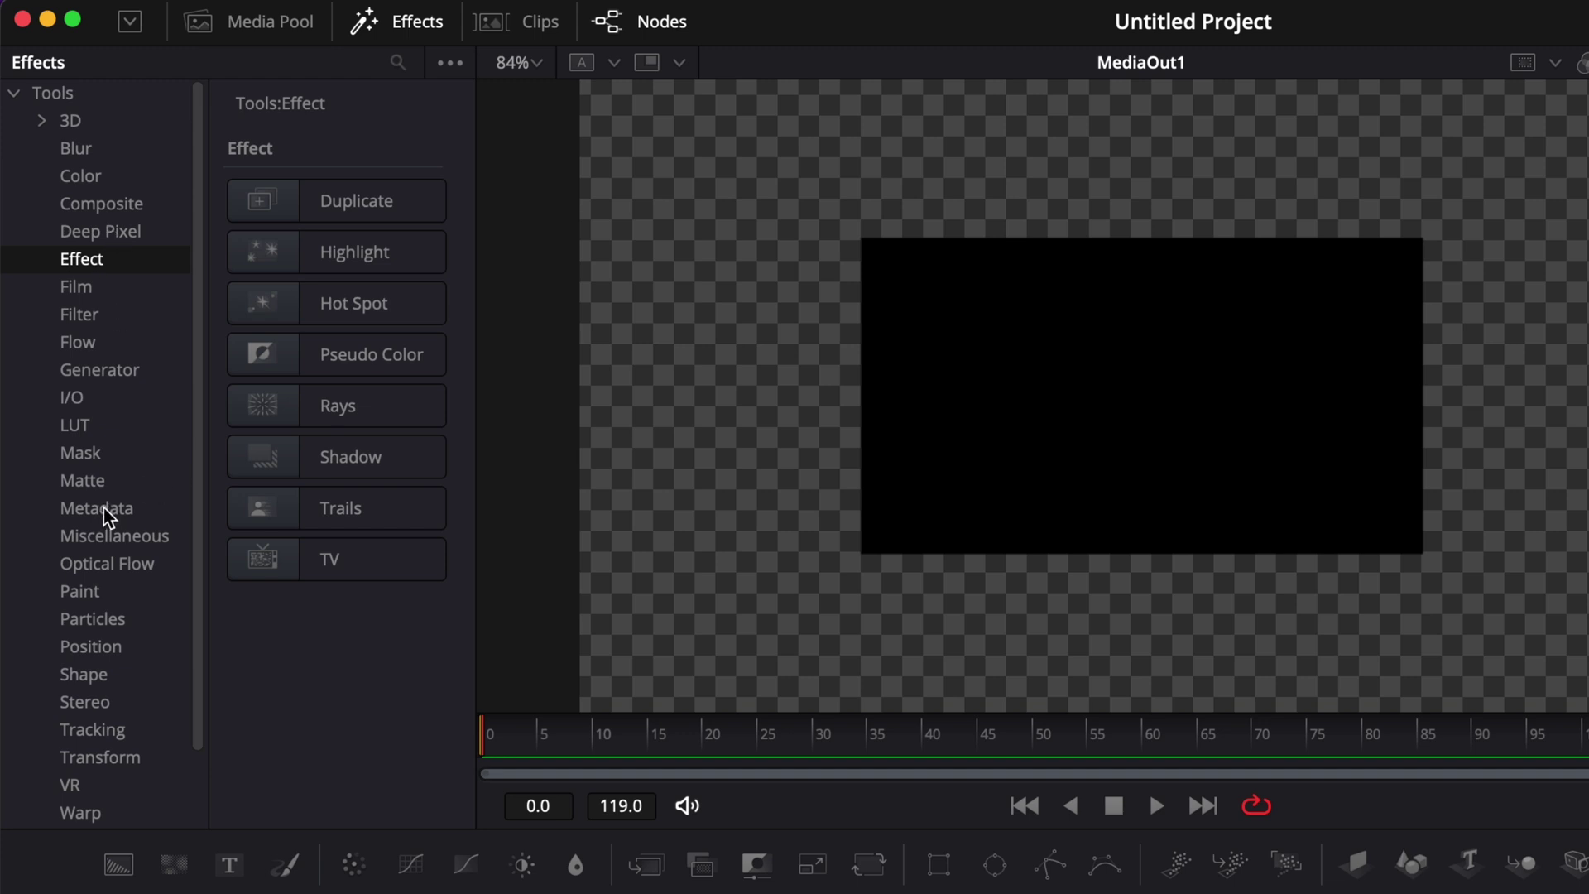
click(85, 452)
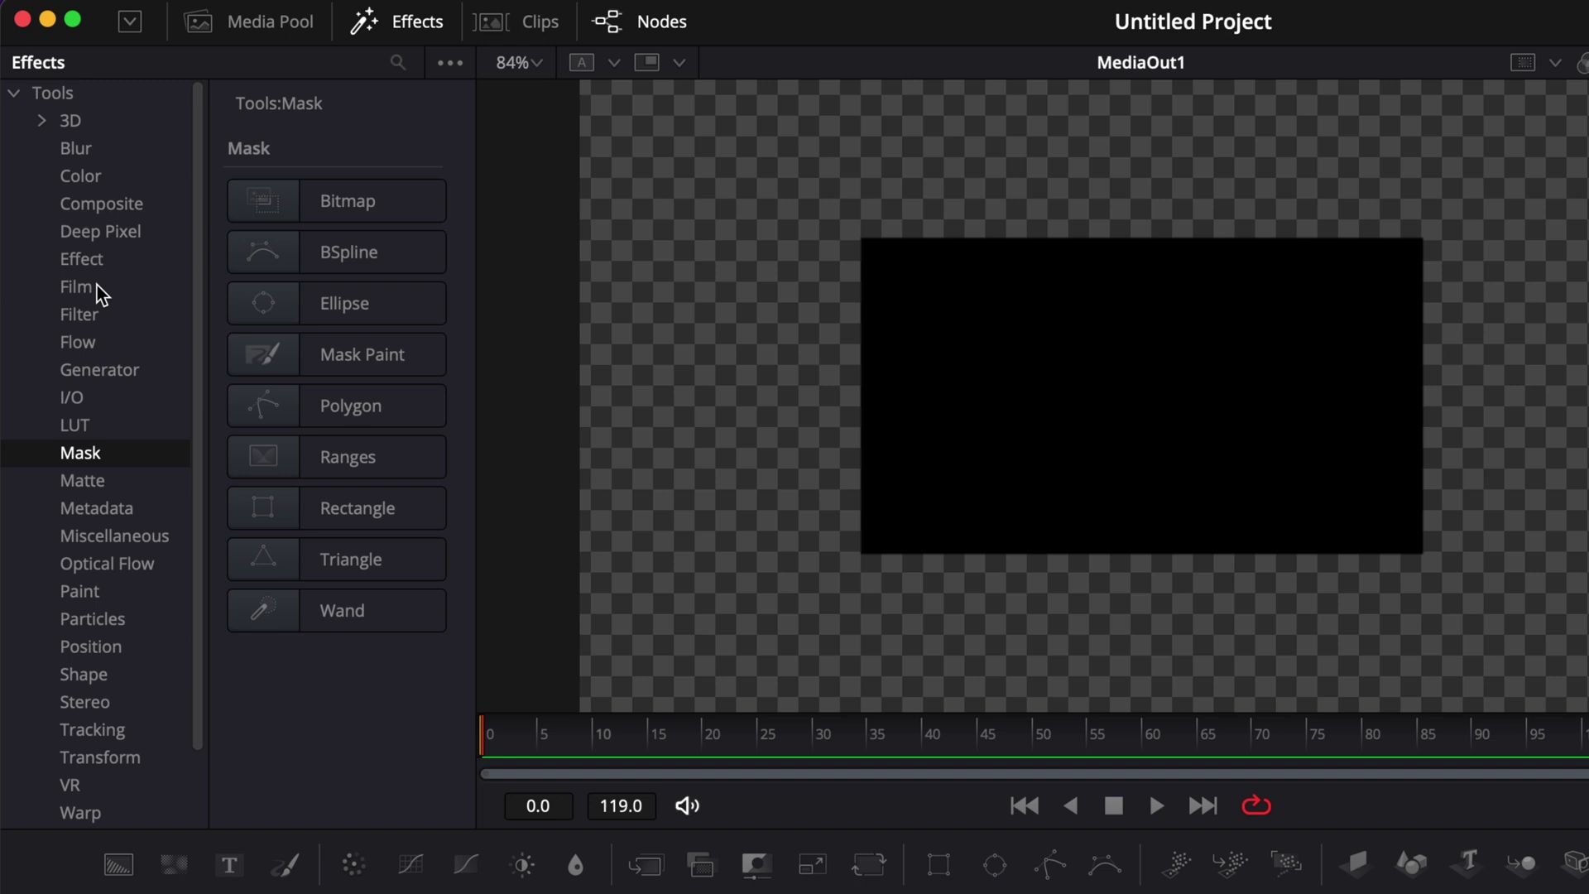
click(102, 263)
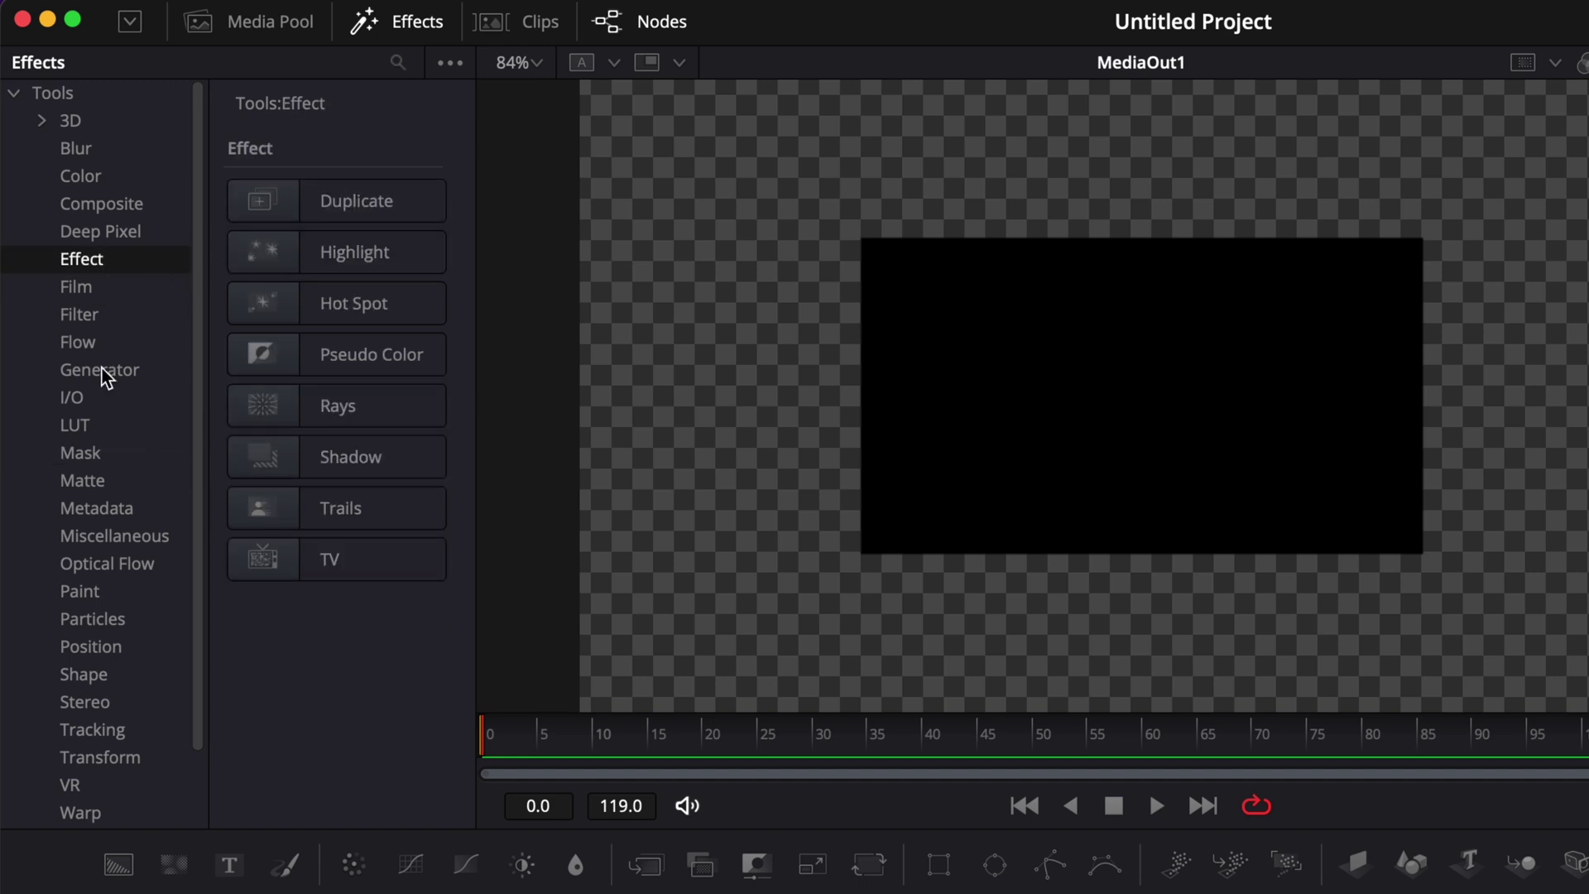
click(114, 536)
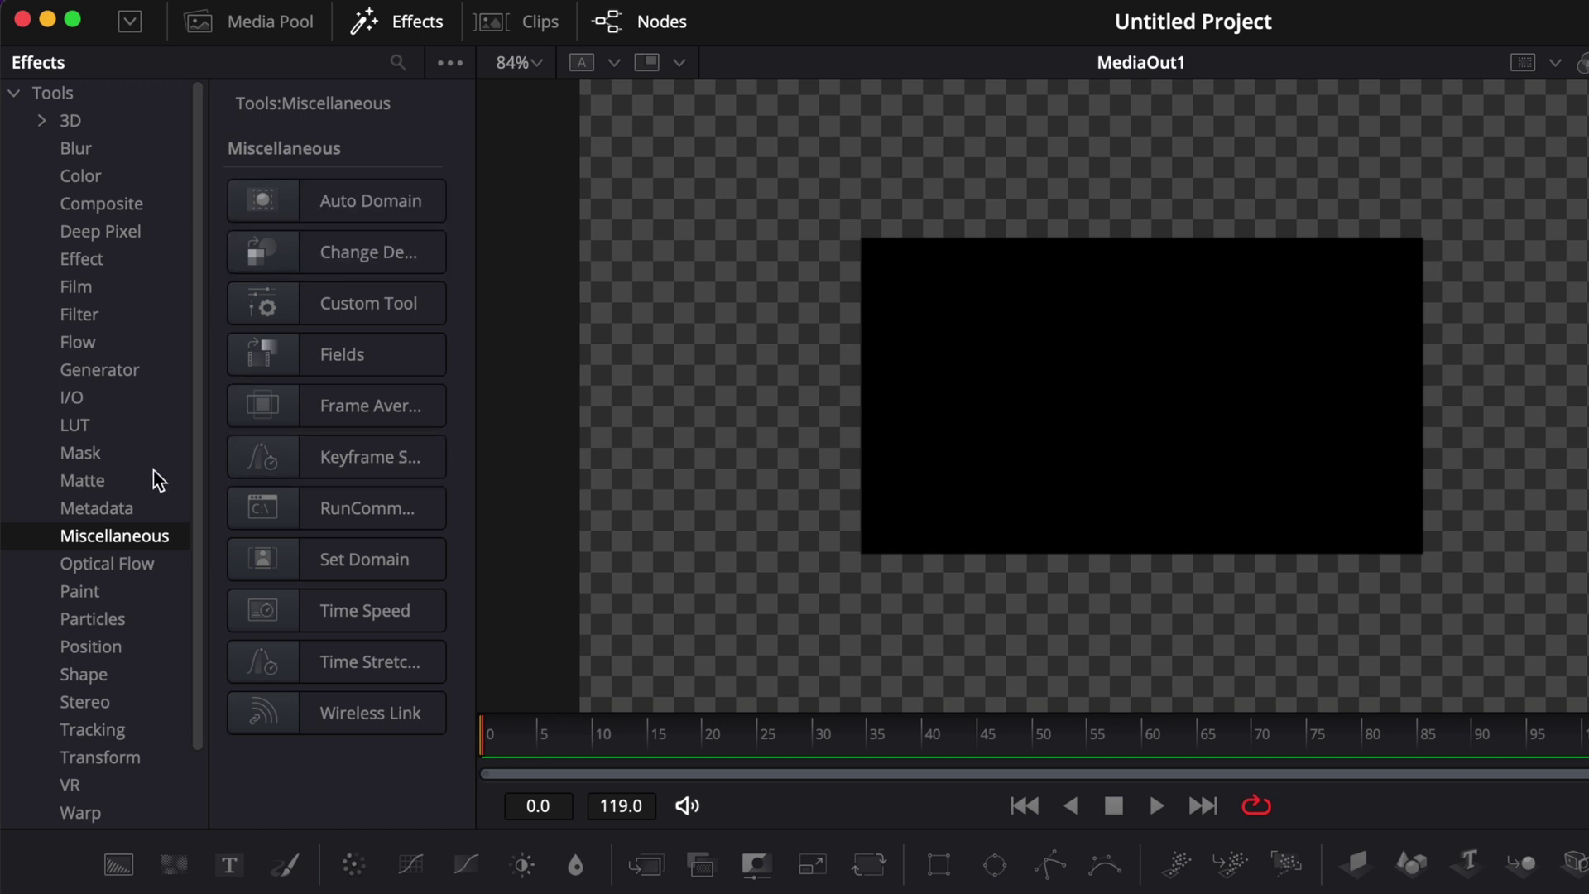
click(126, 570)
click(101, 593)
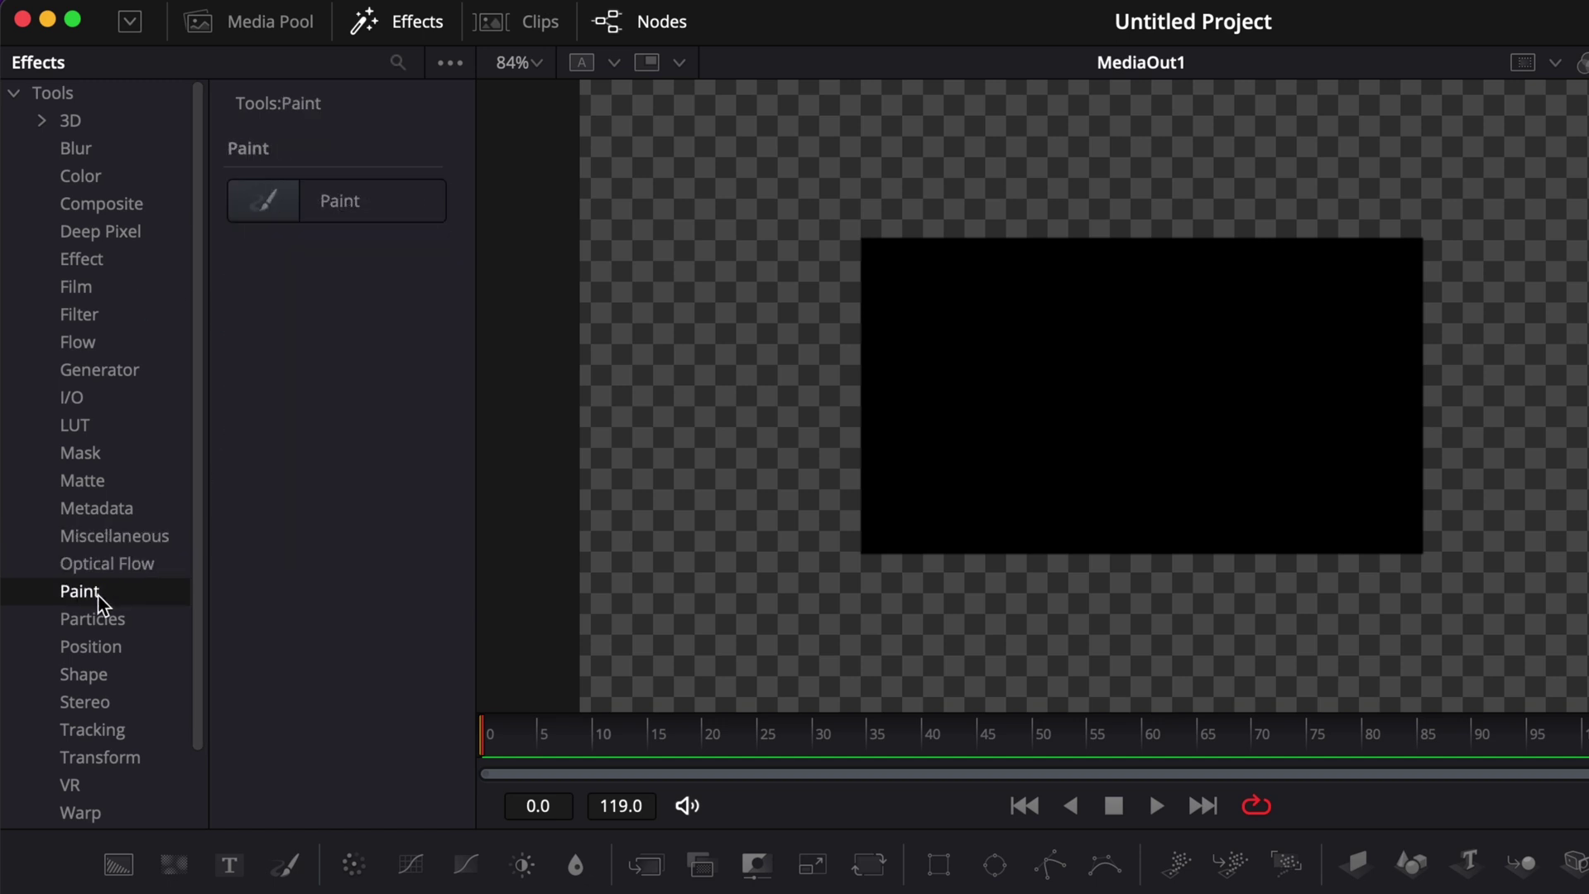
click(100, 621)
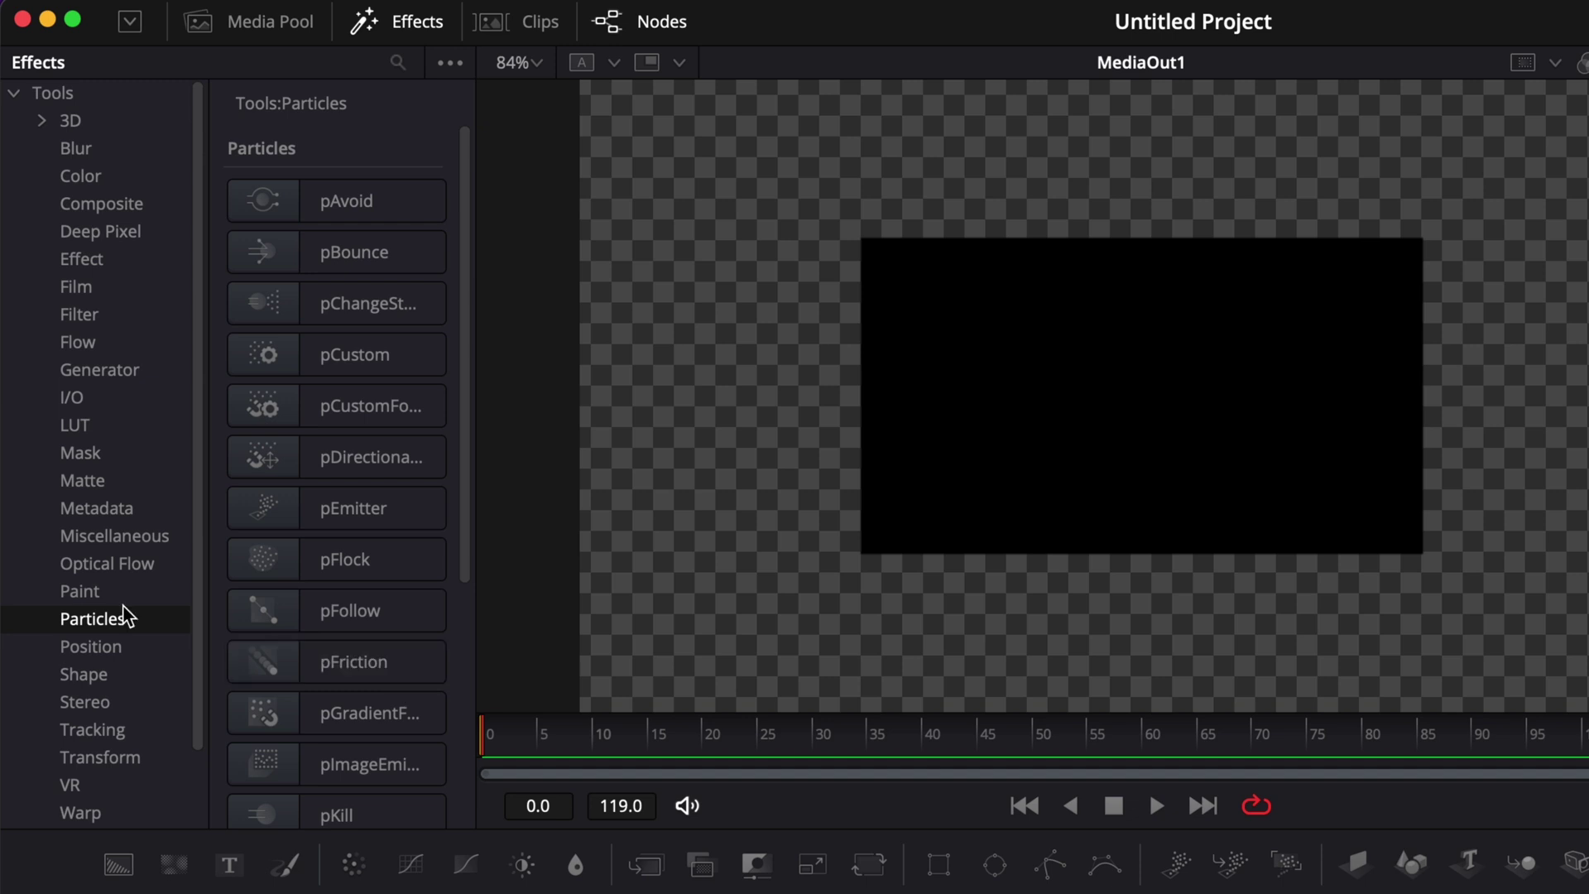
click(111, 566)
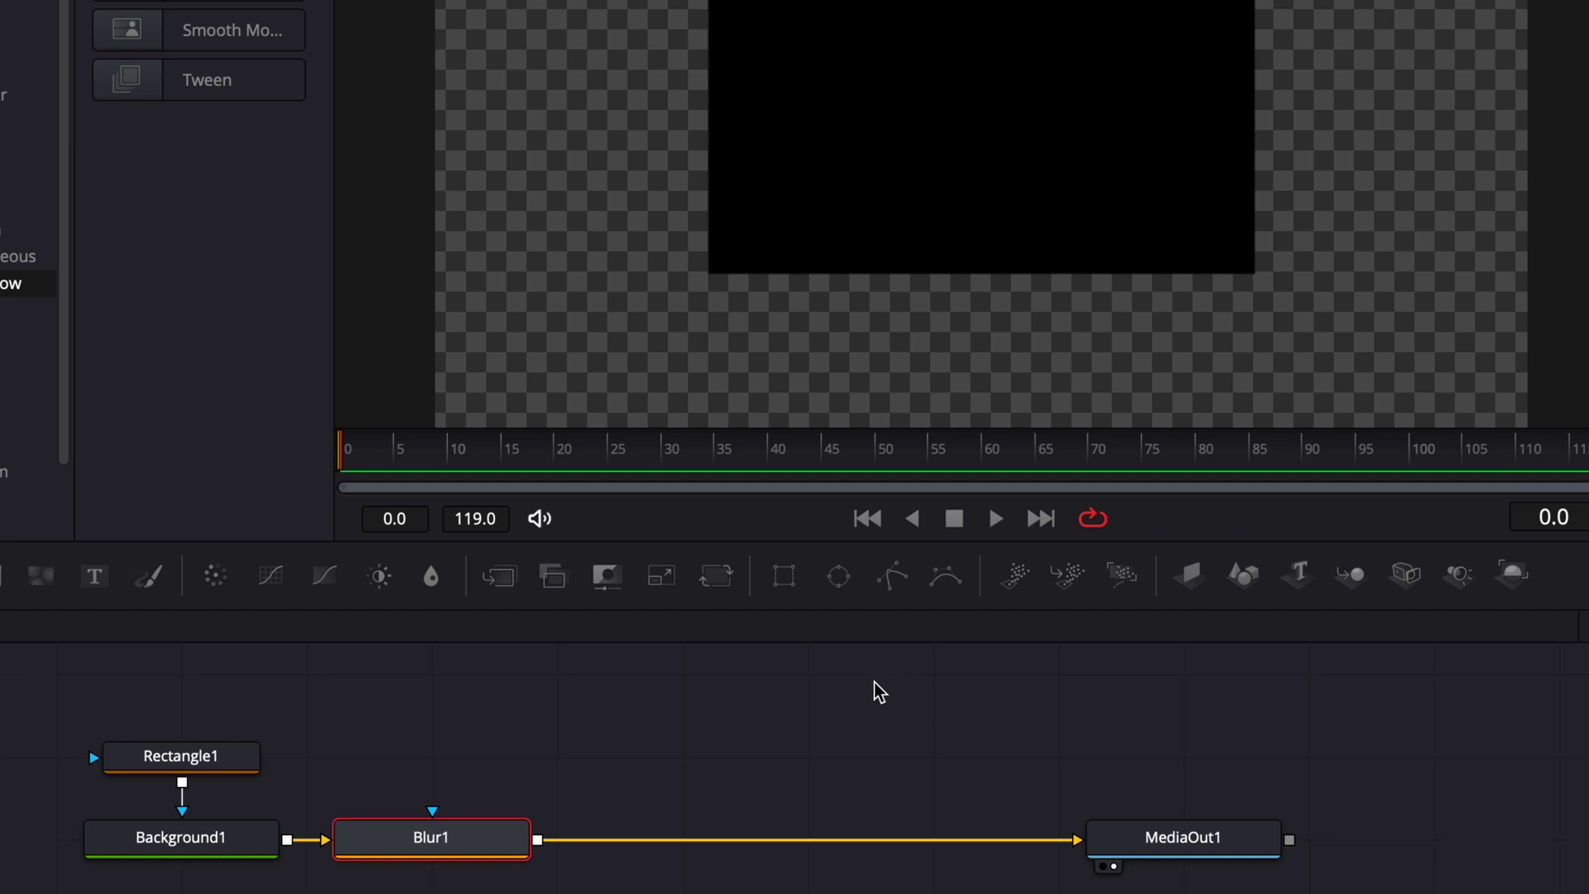
Browse the node graph's Add Tool menu and dismiss it without adding anything.
right_click(734, 728)
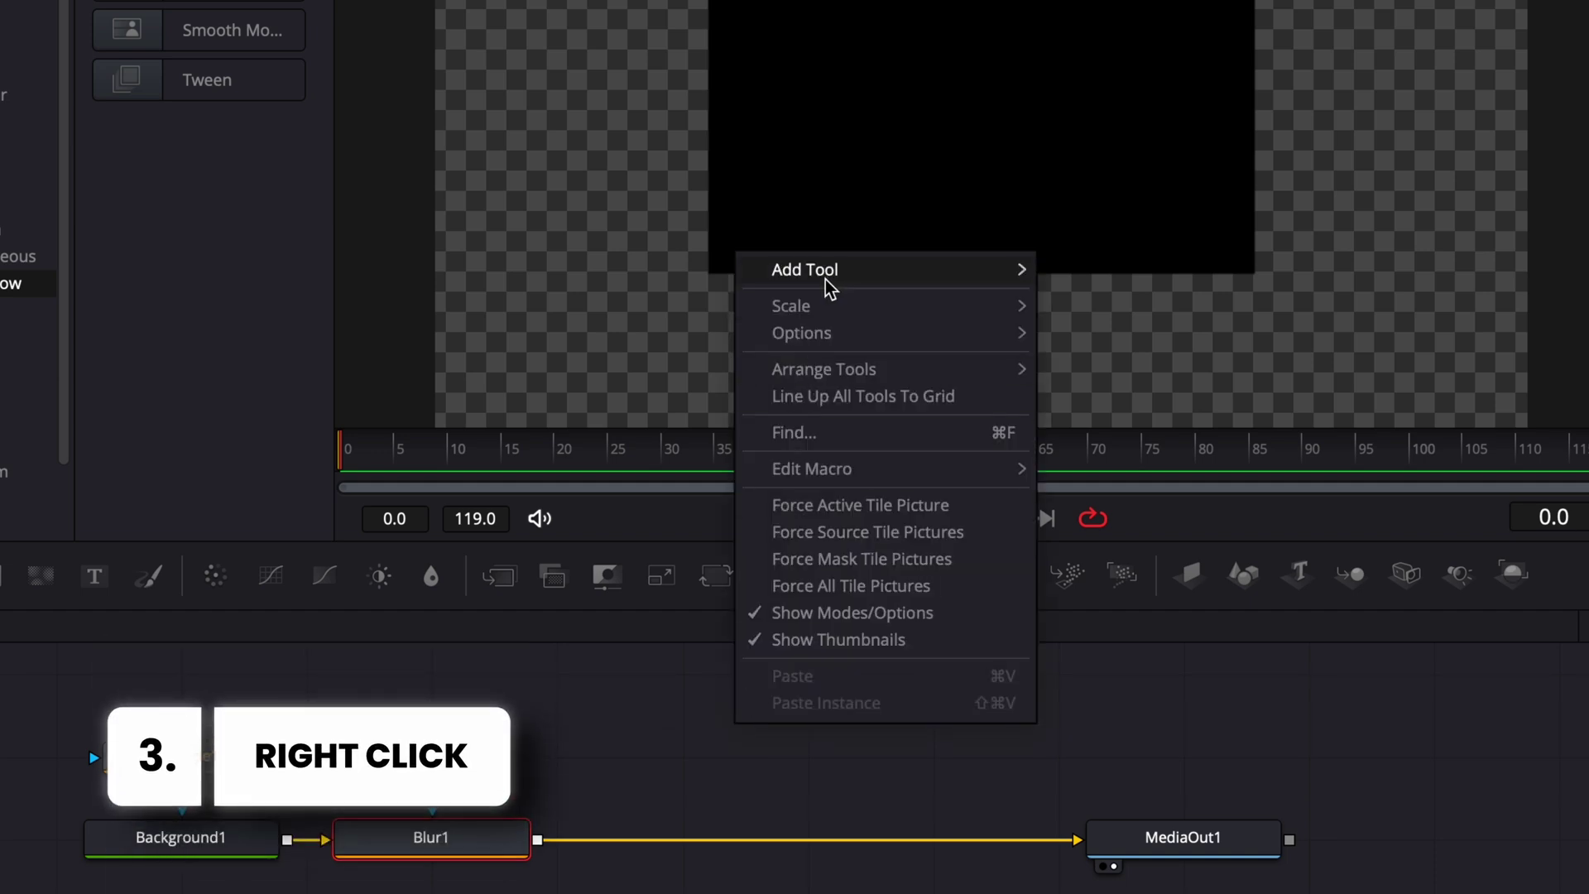
mouse_move(829, 278)
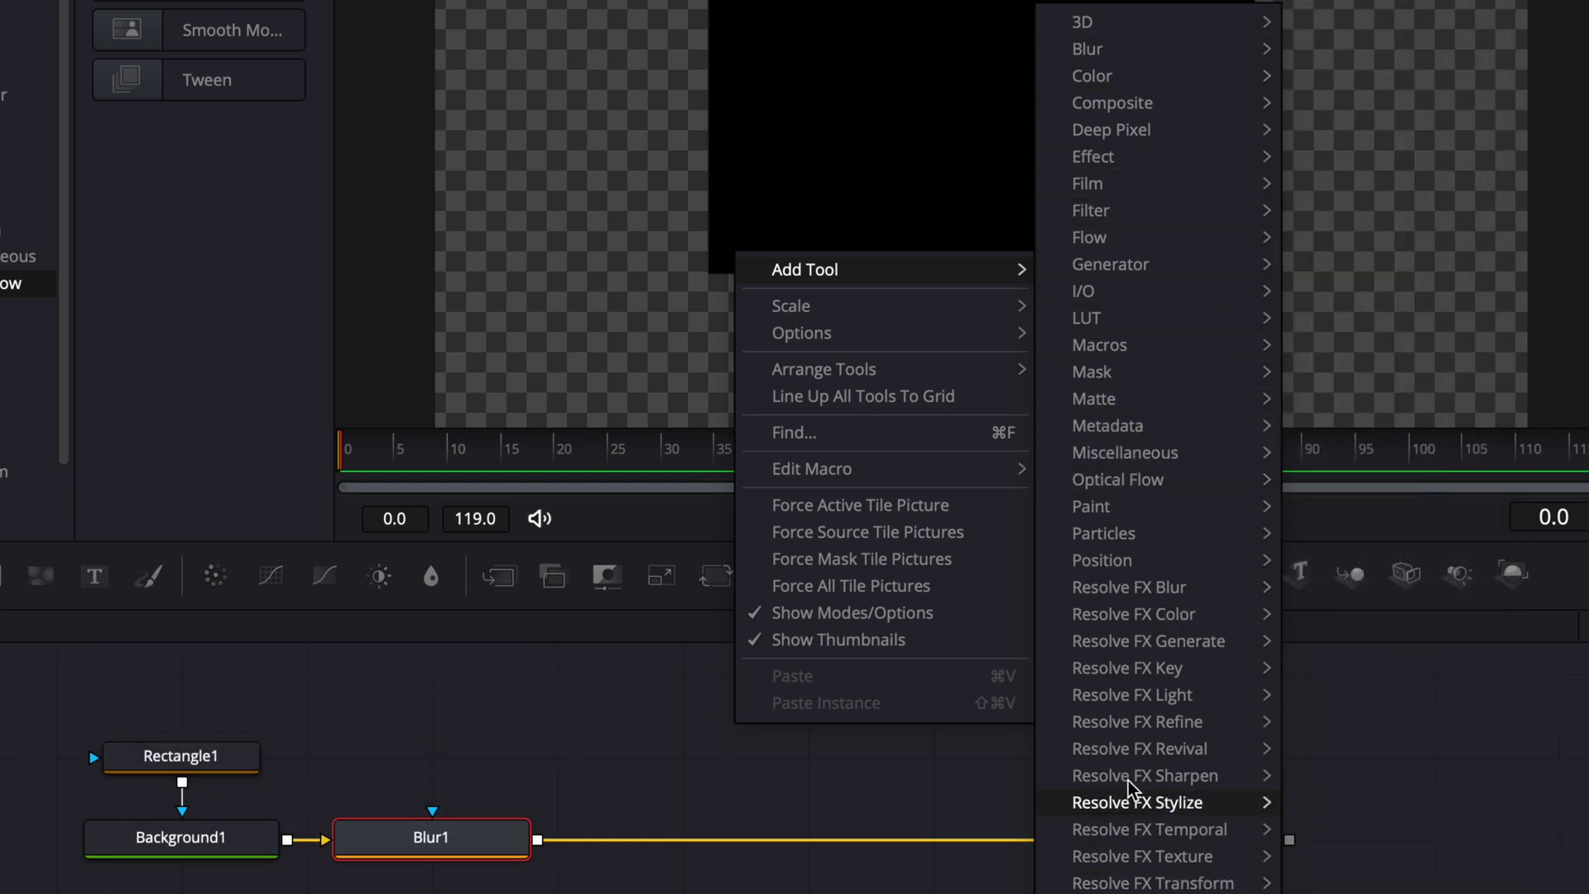
mouse_move(1163, 190)
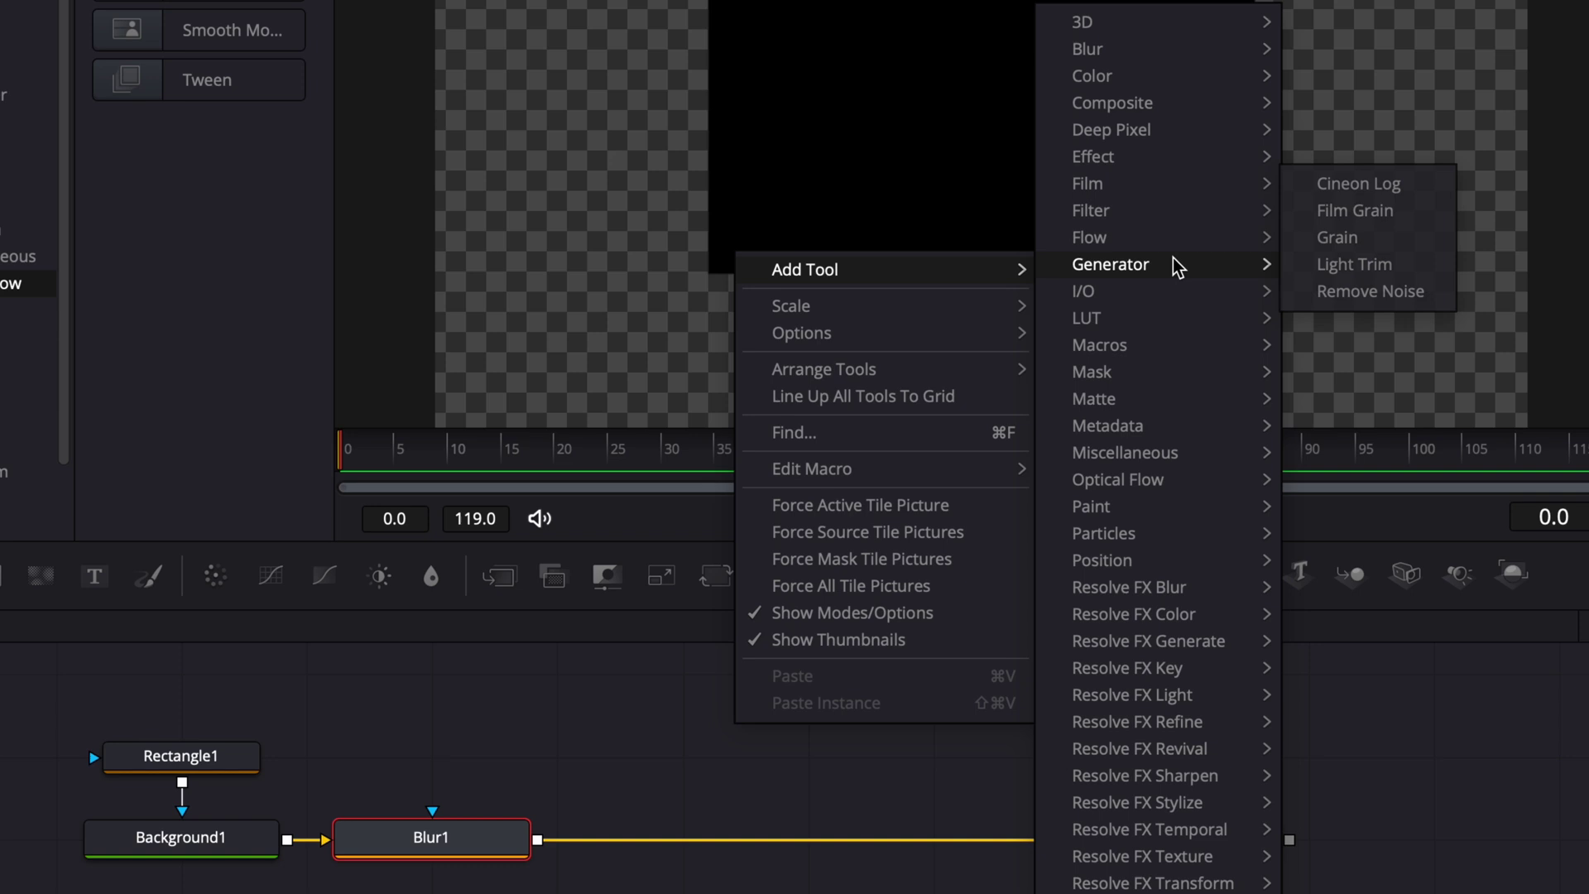
mouse_move(1179, 267)
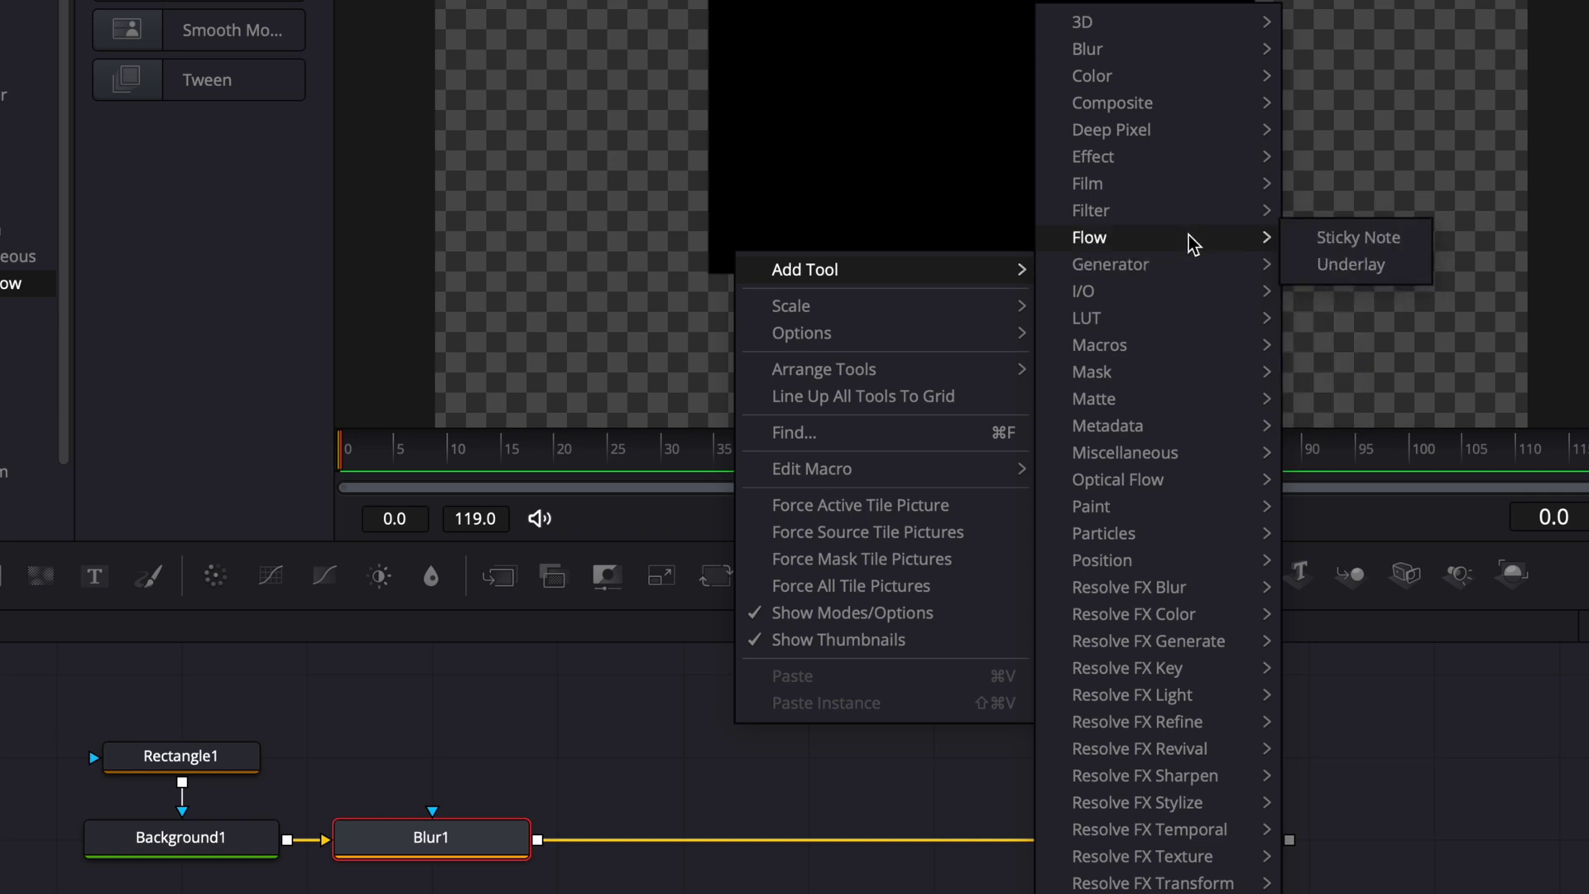
click(611, 732)
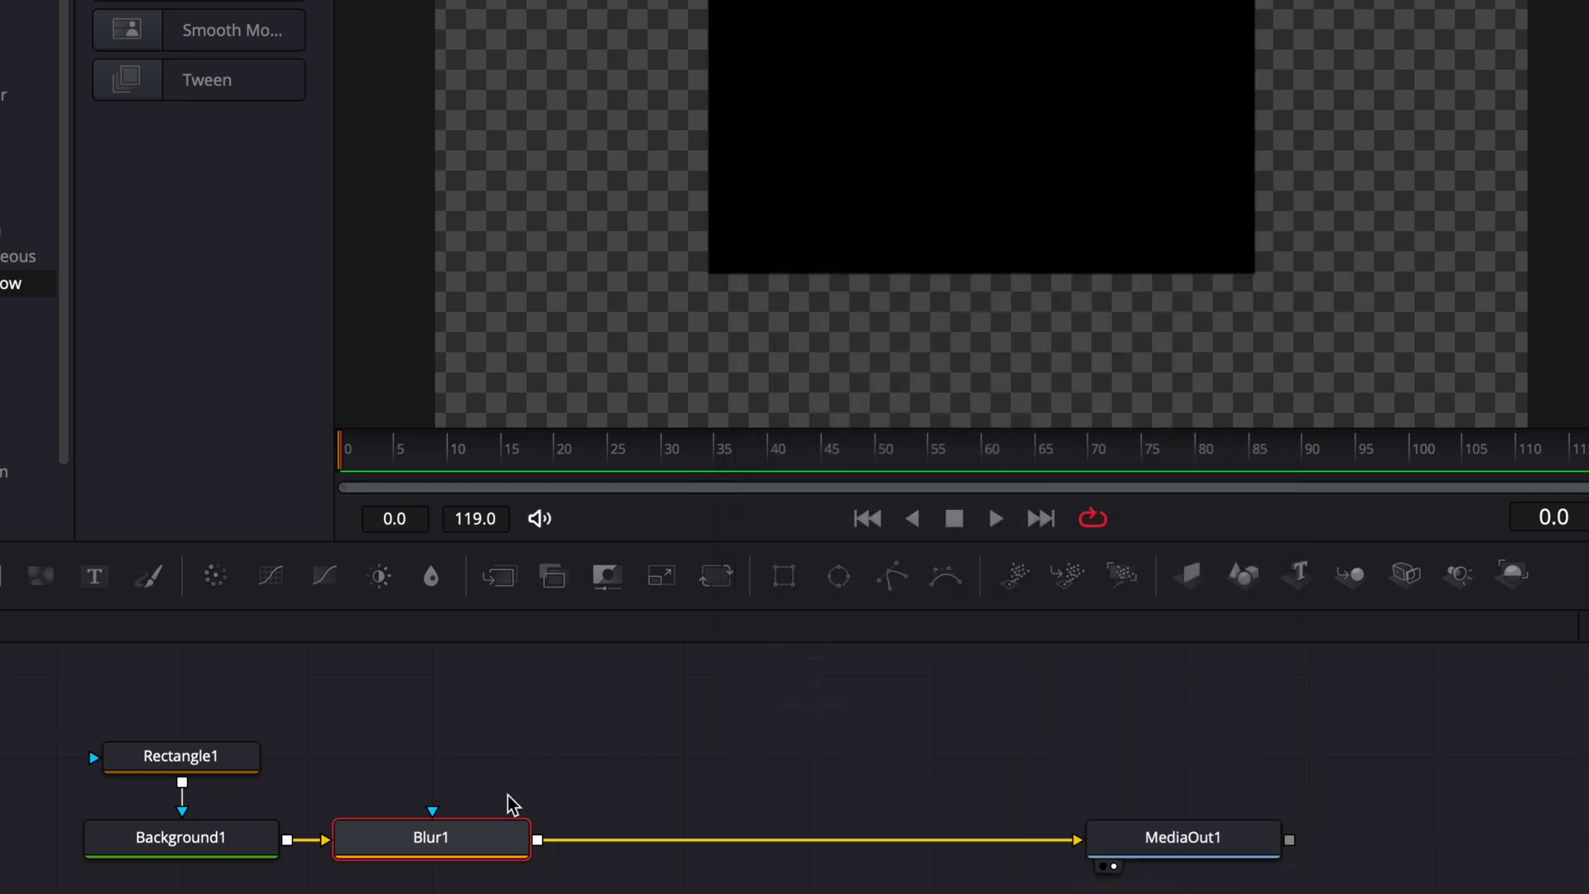
Delete the Rectangle1 mask node, leaving Background1 selected.
click(189, 832)
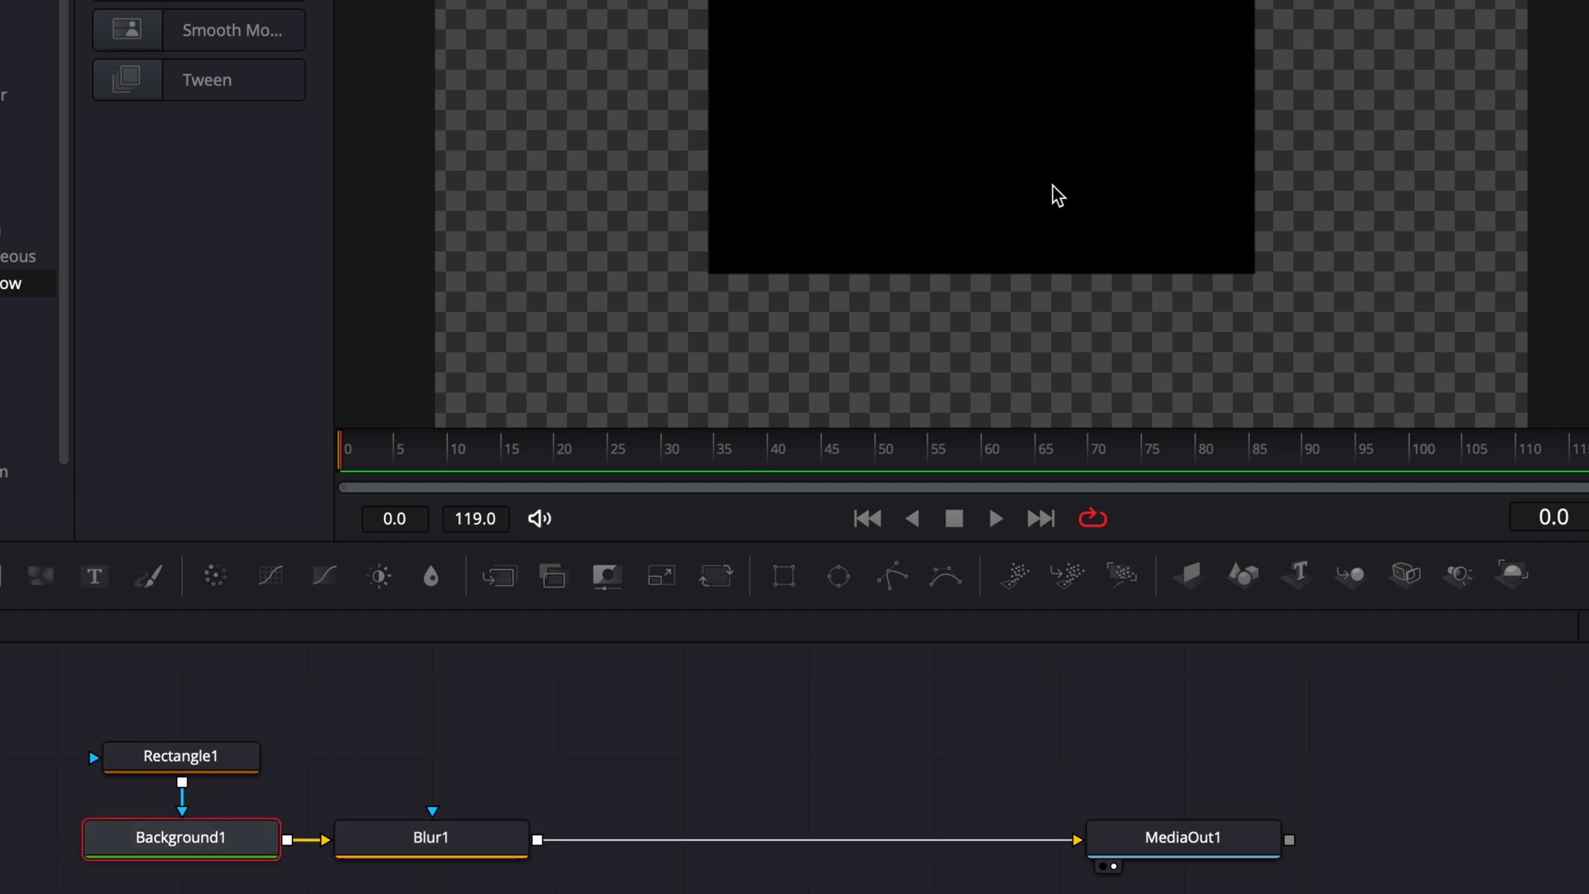
click(195, 755)
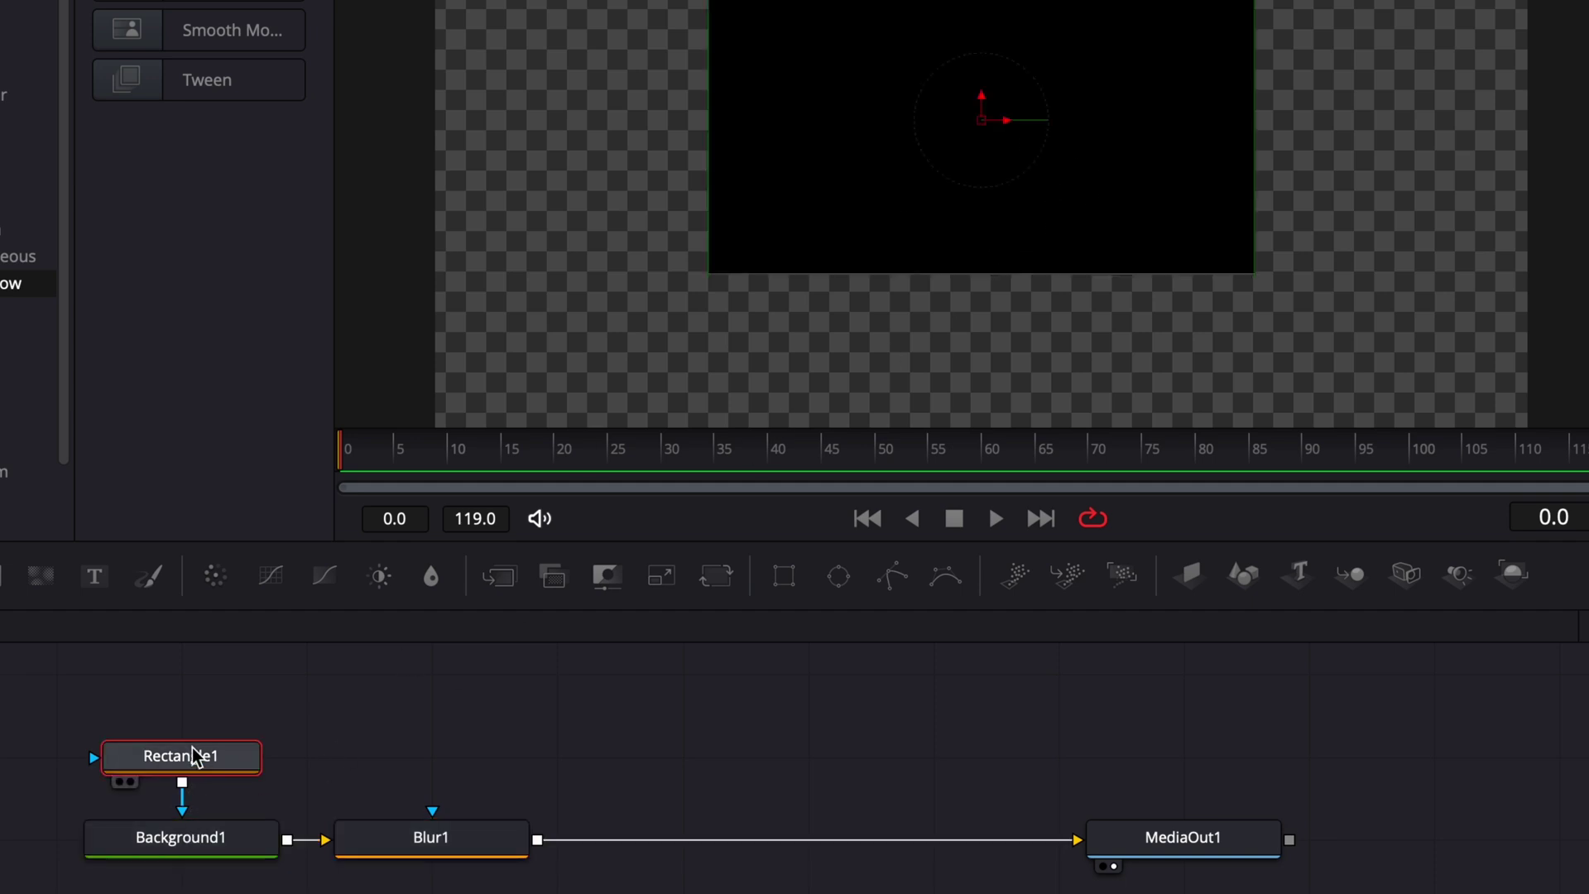
key(Delete)
click(201, 841)
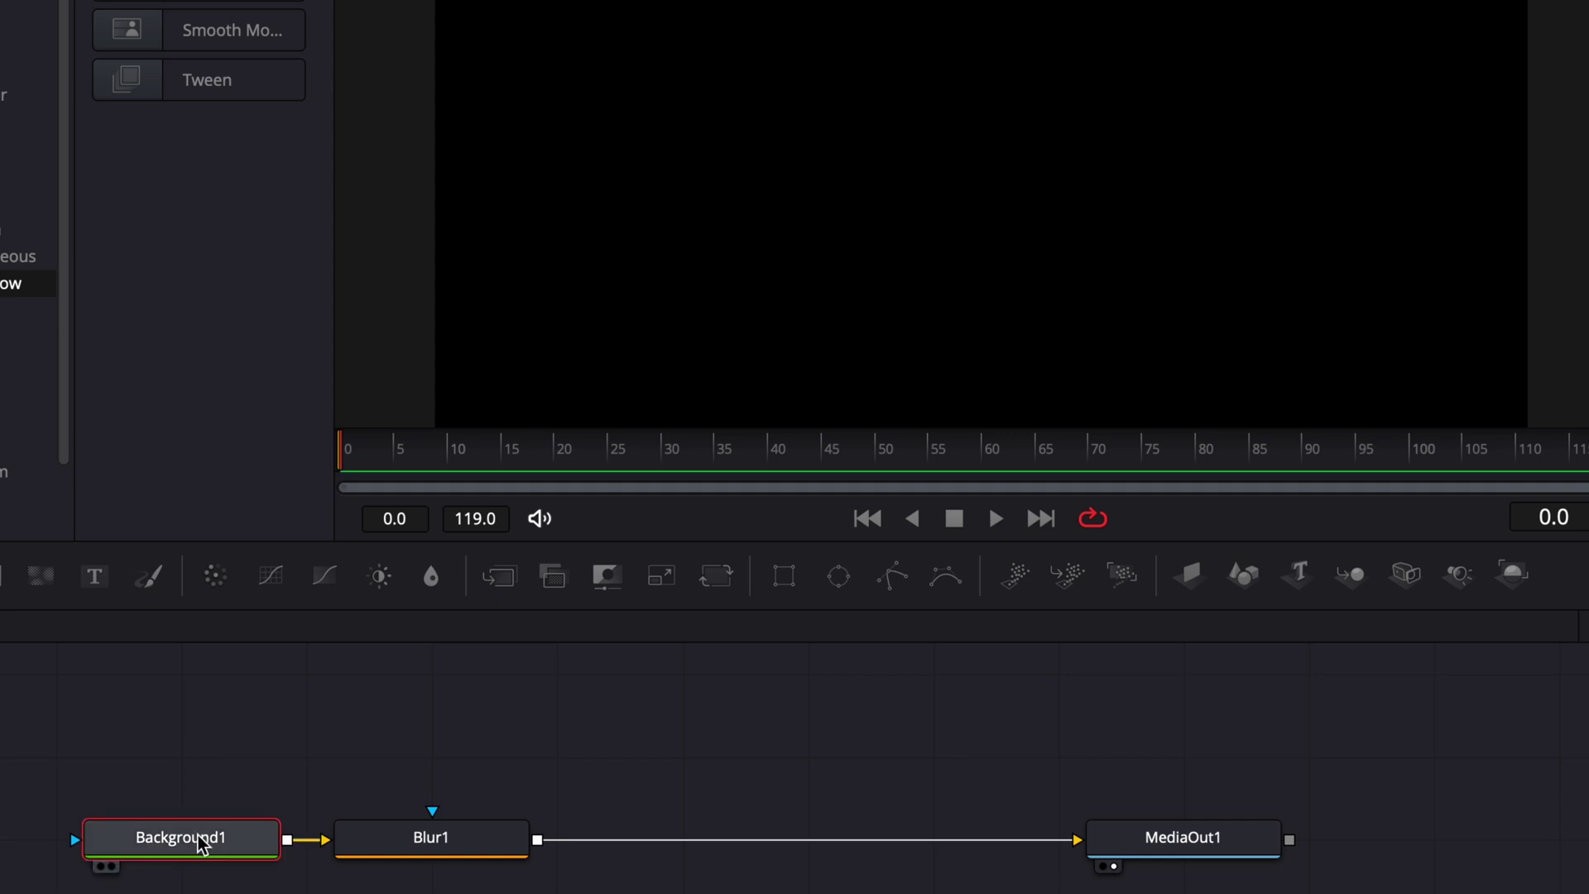
Attach a Rectangle effect mask from the viewer menu, then delete it and reselect Background1.
right_click(948, 141)
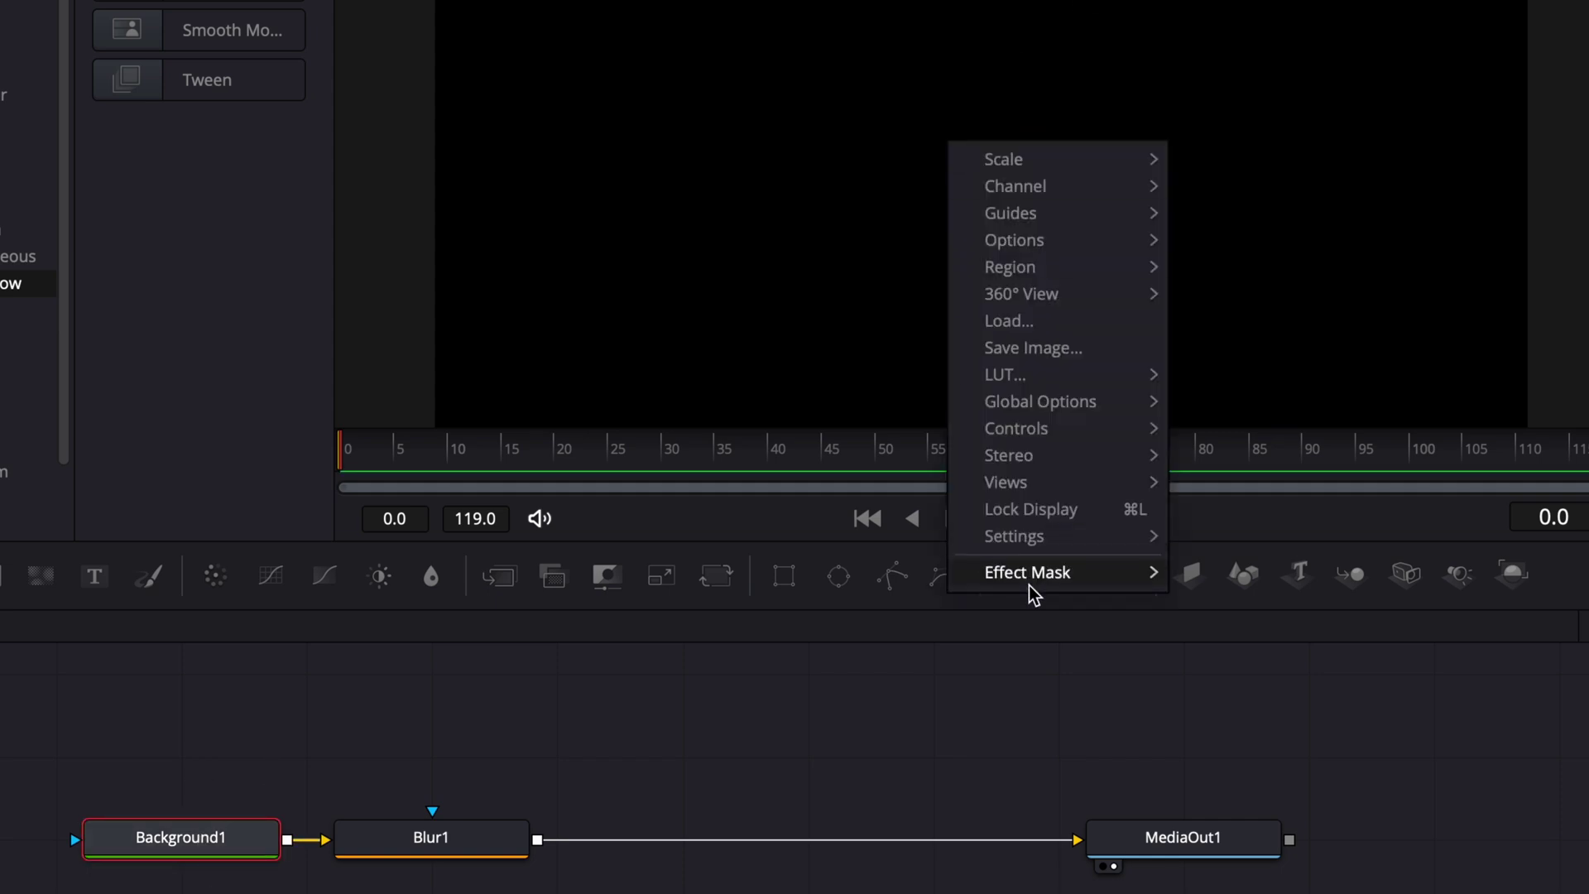
mouse_move(1036, 577)
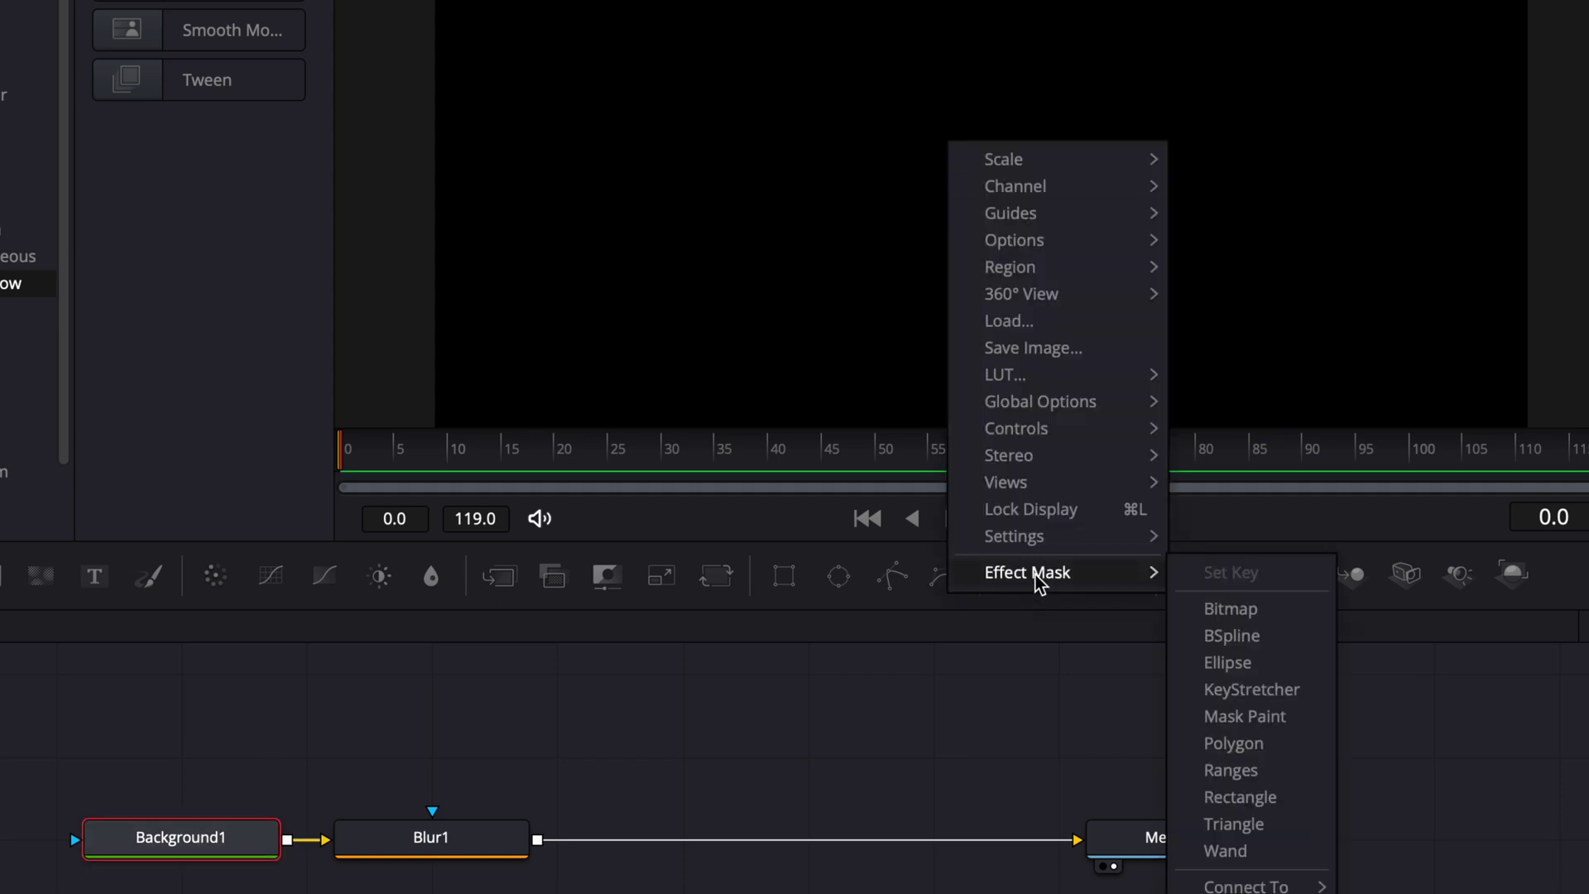
click(1241, 797)
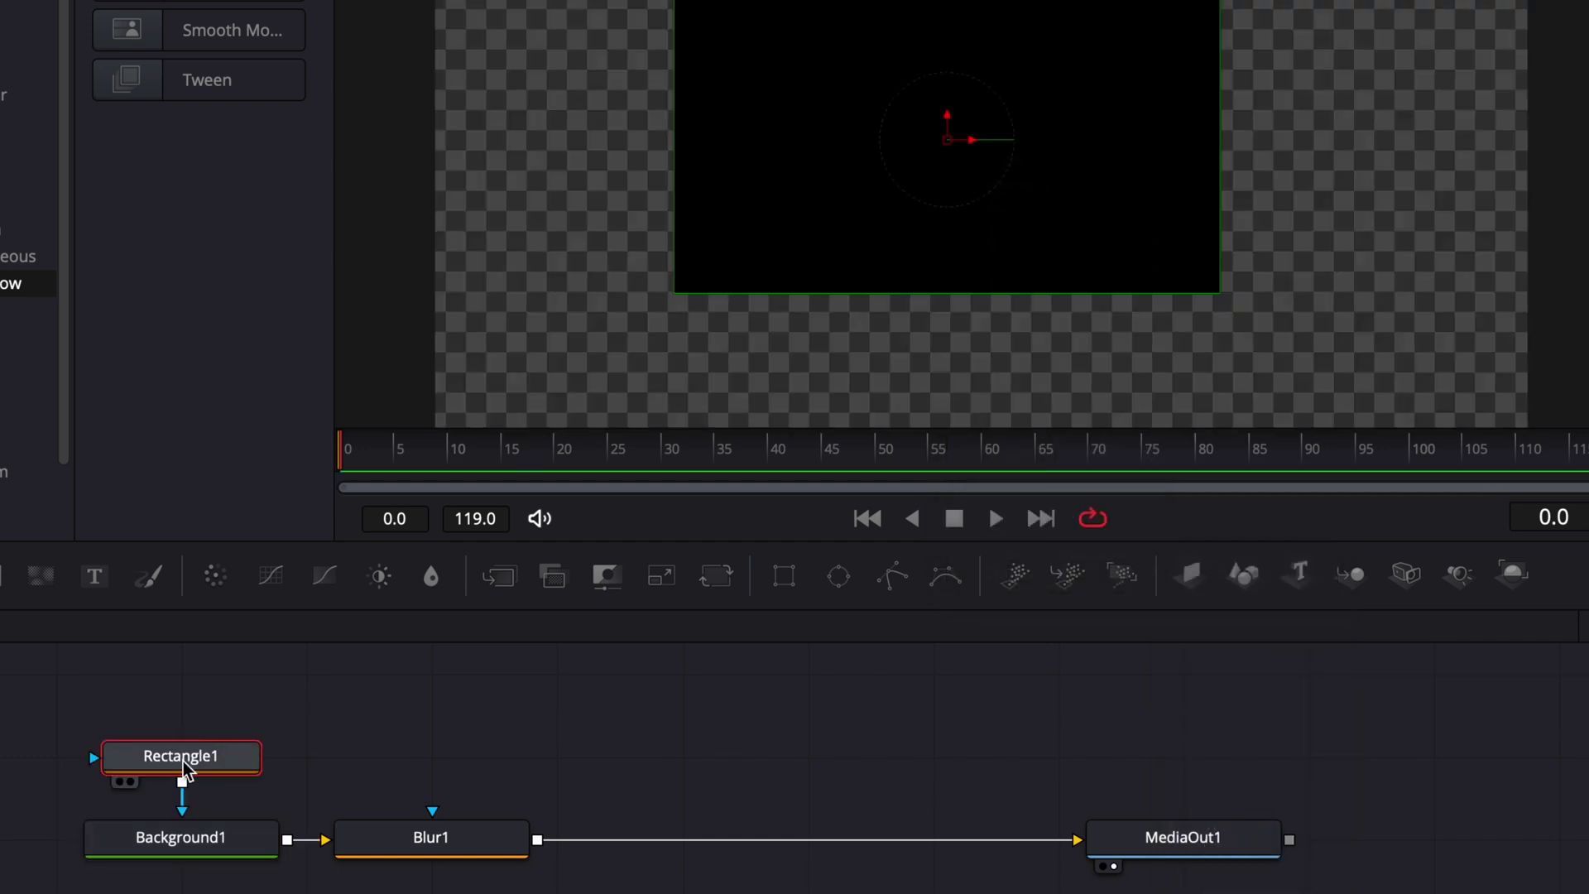
key(Delete)
click(153, 839)
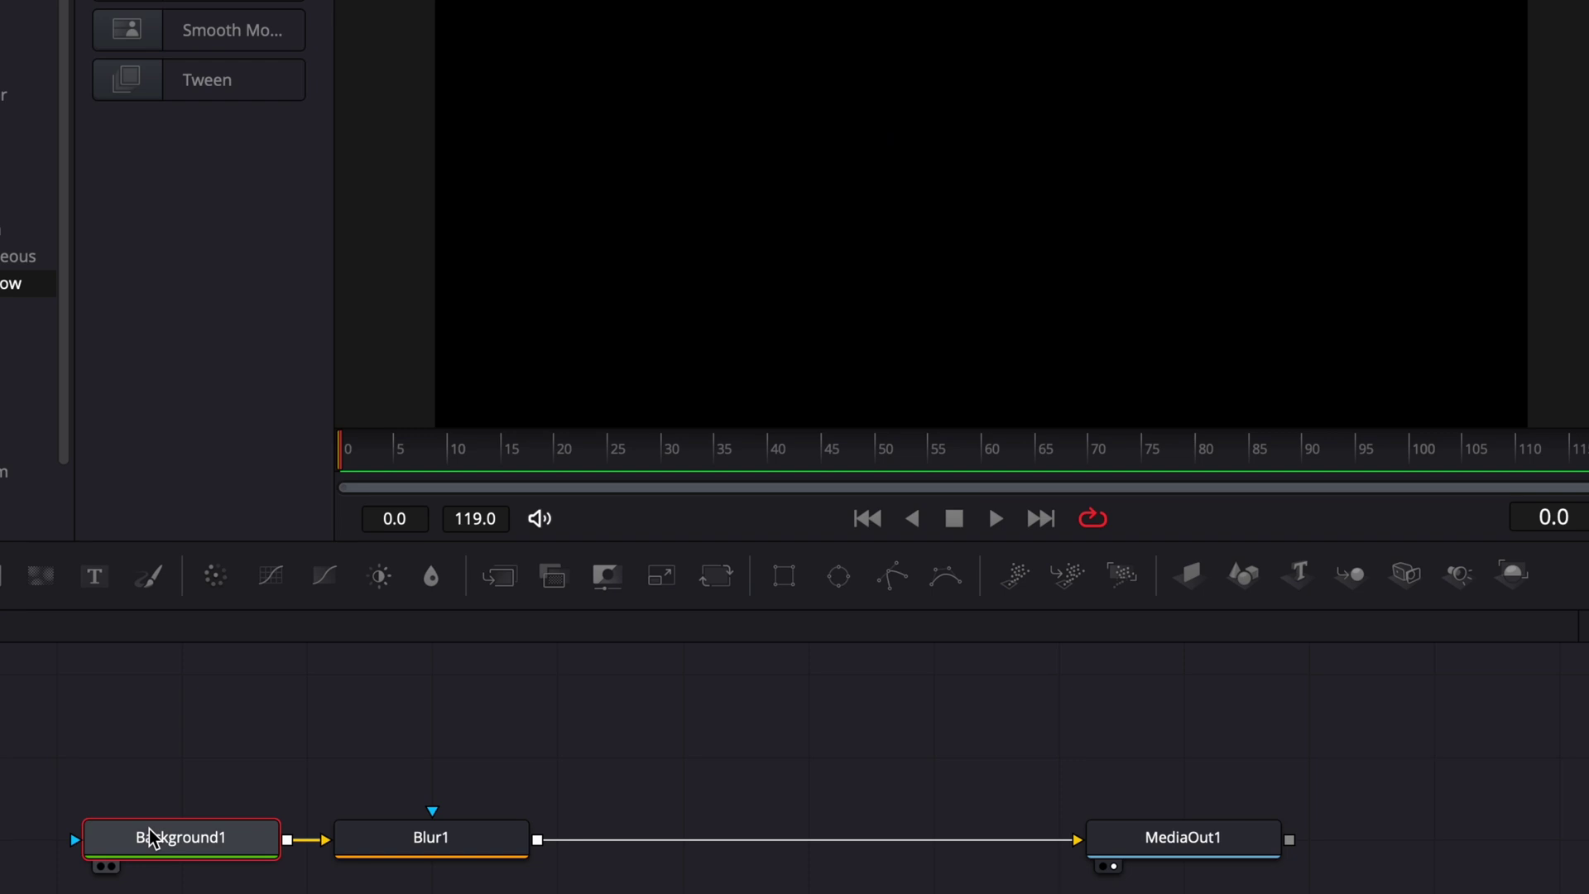
Attach a Polygon effect mask to Background1 from the viewer's Effect Mask menu.
right_click(848, 142)
mouse_move(991, 579)
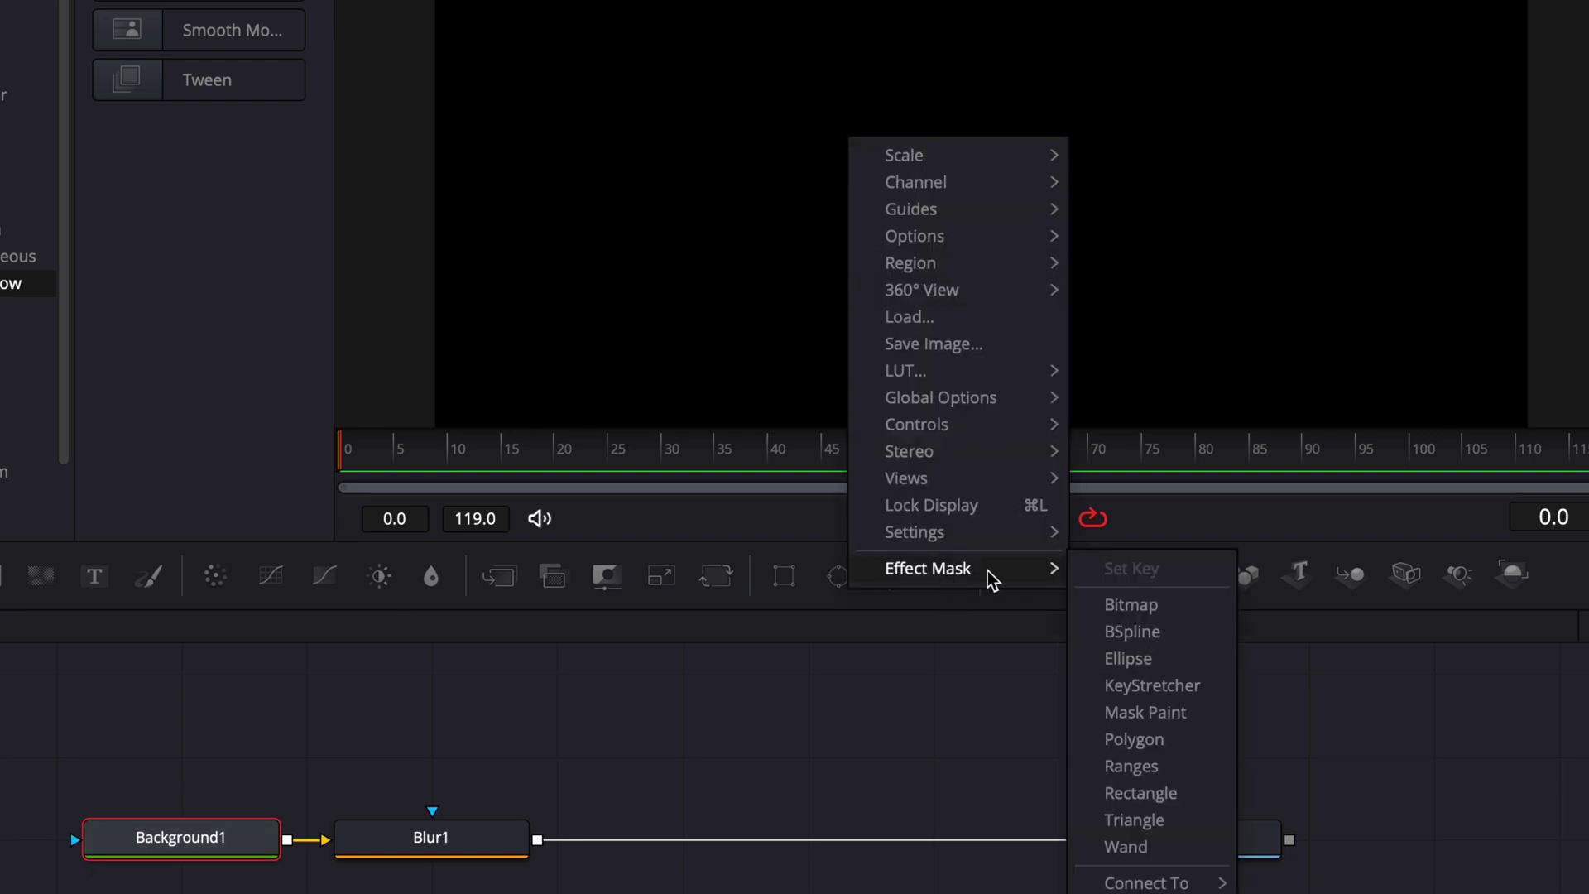
click(1157, 741)
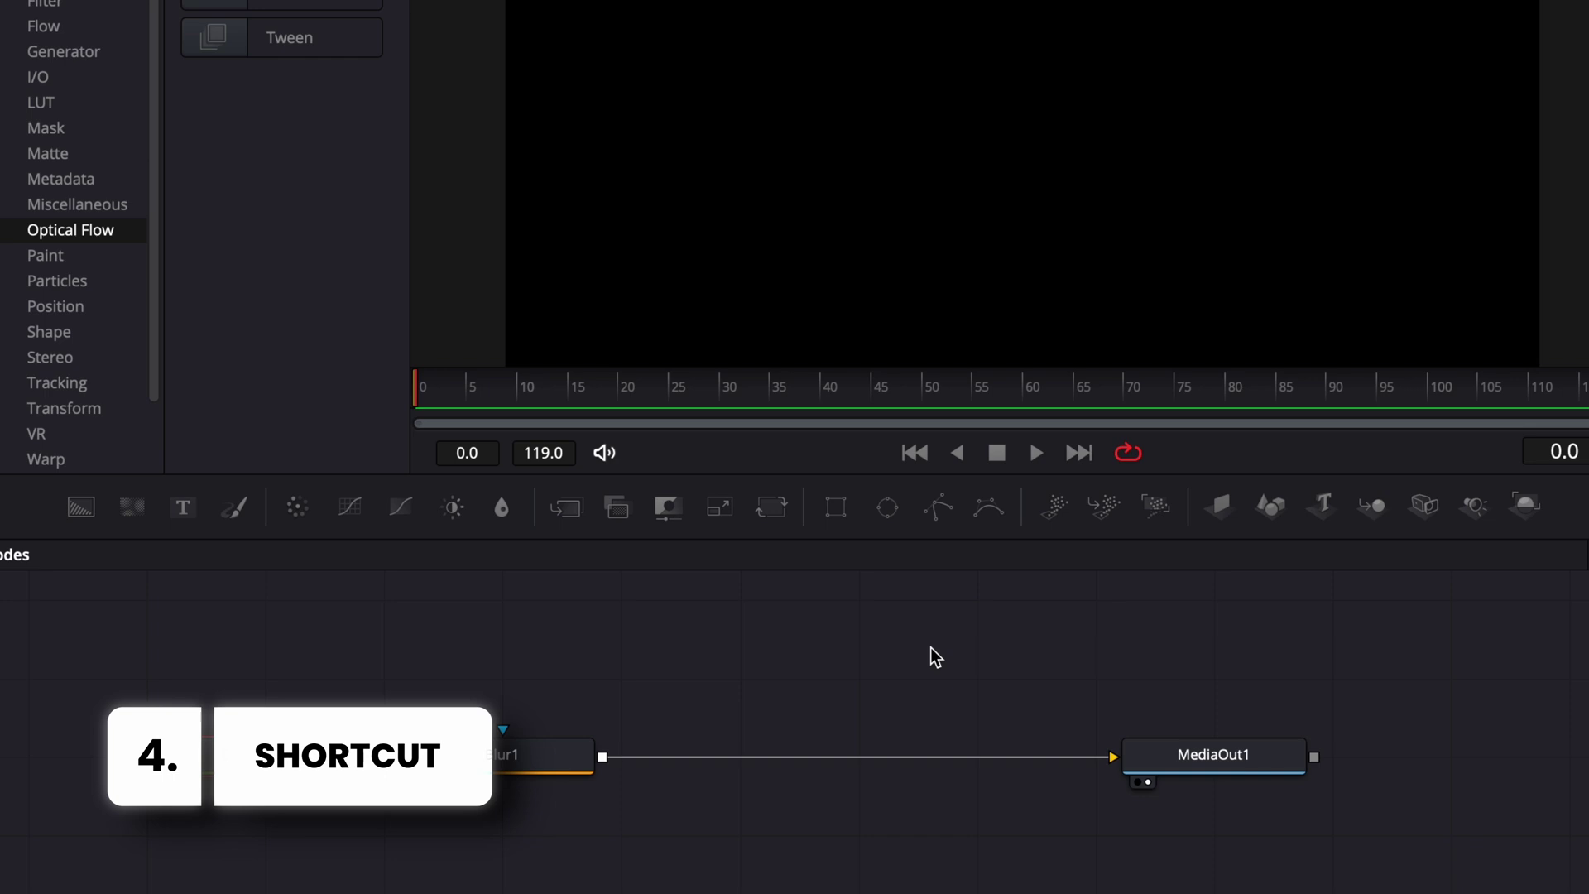
Insert a Transform (Xf) node after Background1 by searching 'tran' in Select Tool.
key(shift+space)
text(bri)
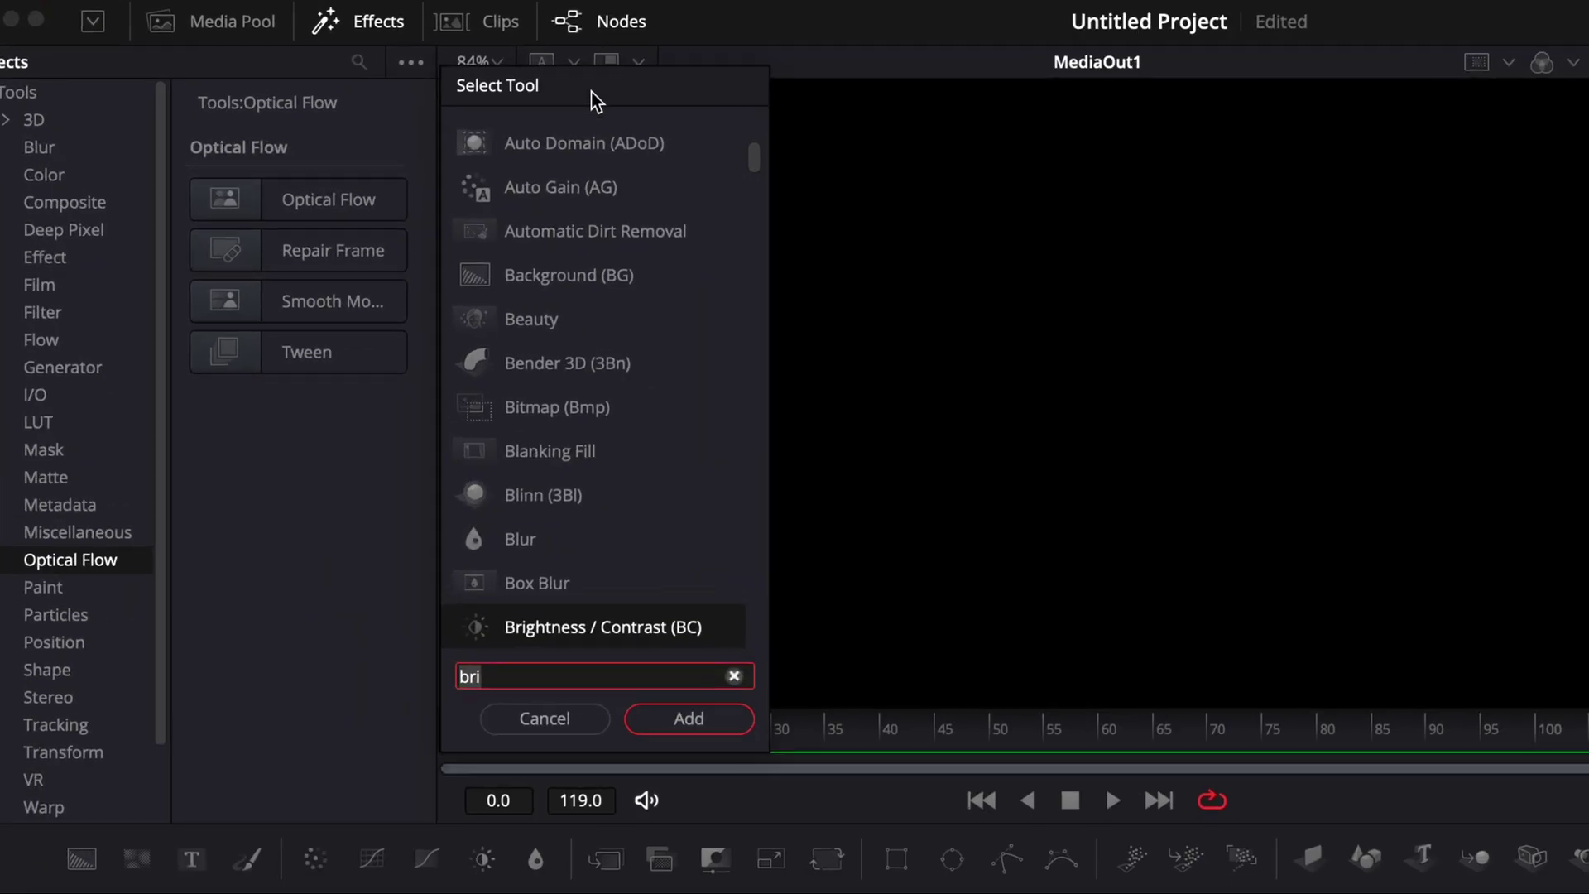
drag(424, 58, 554, 75)
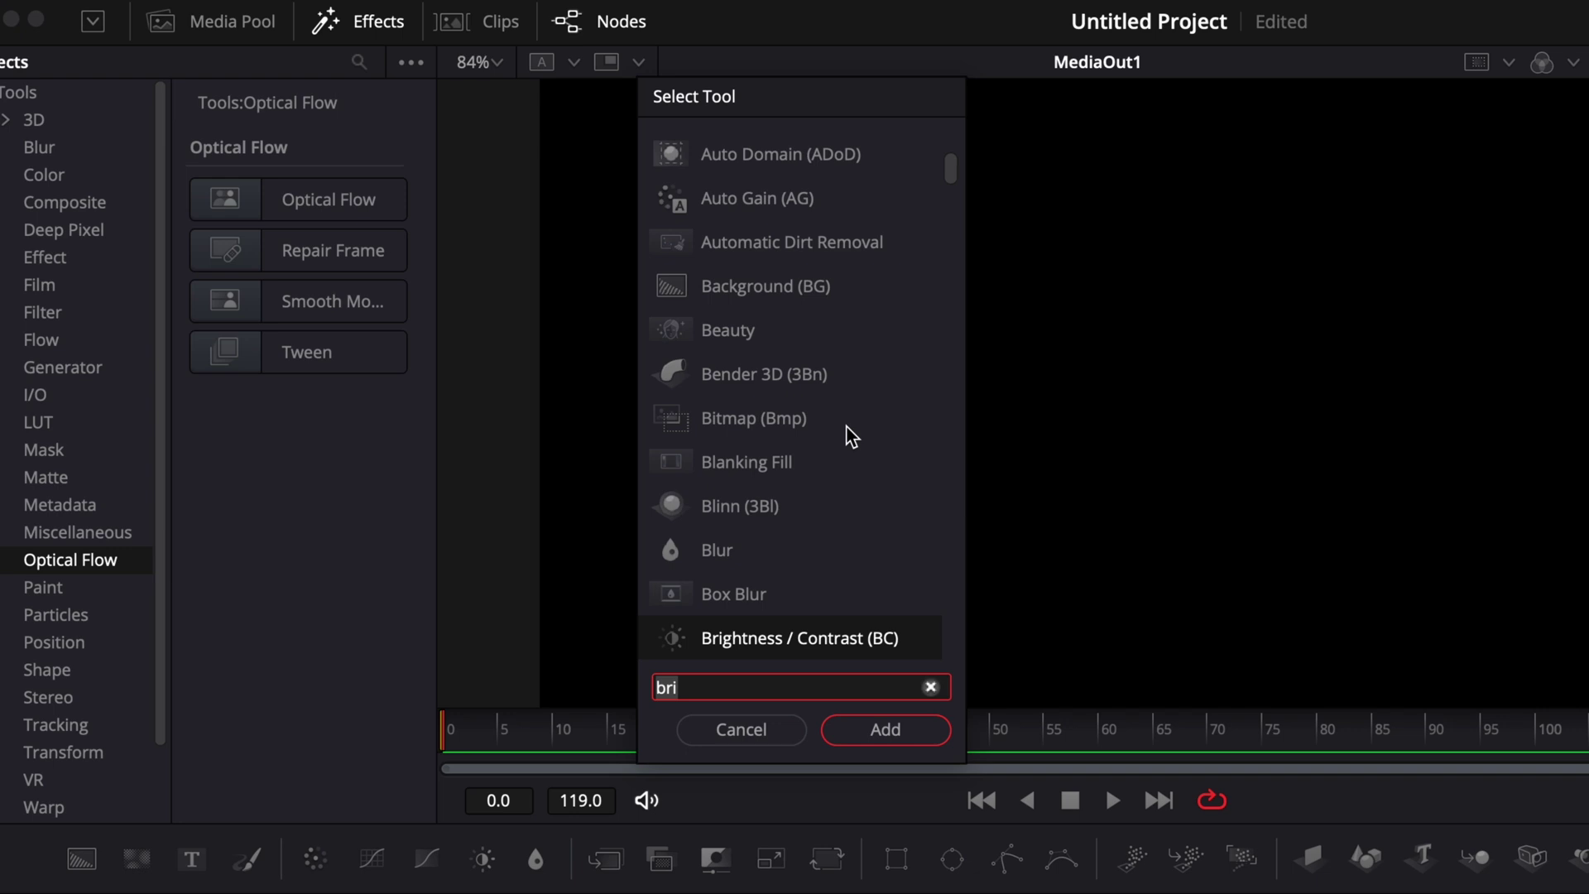
key(BackSpace)
key(BackSpace)
key(BackSpace)
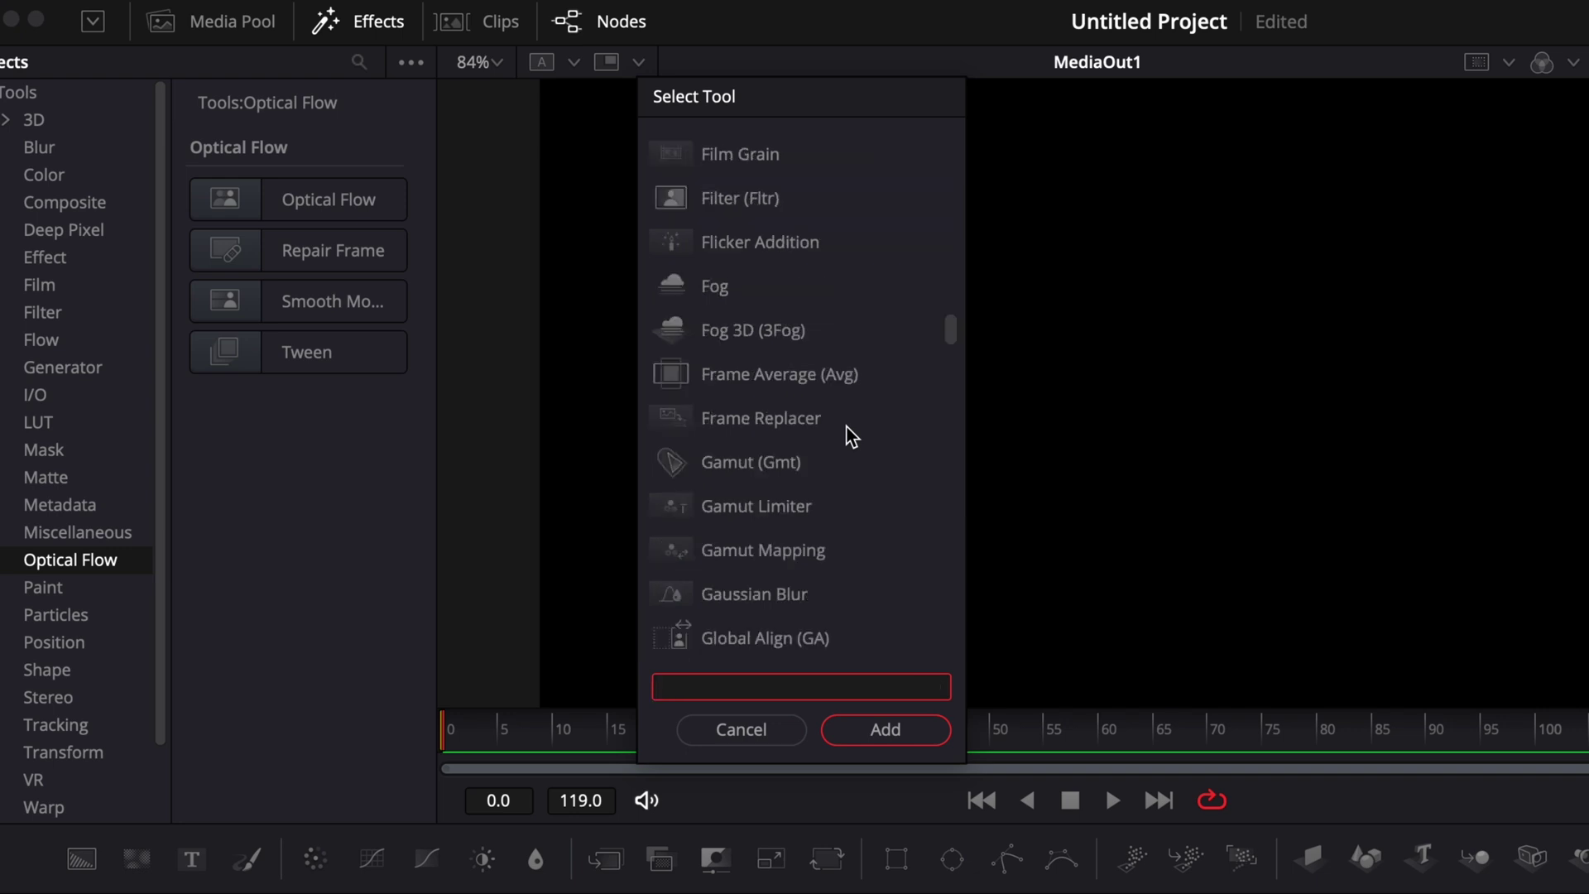
text(tran)
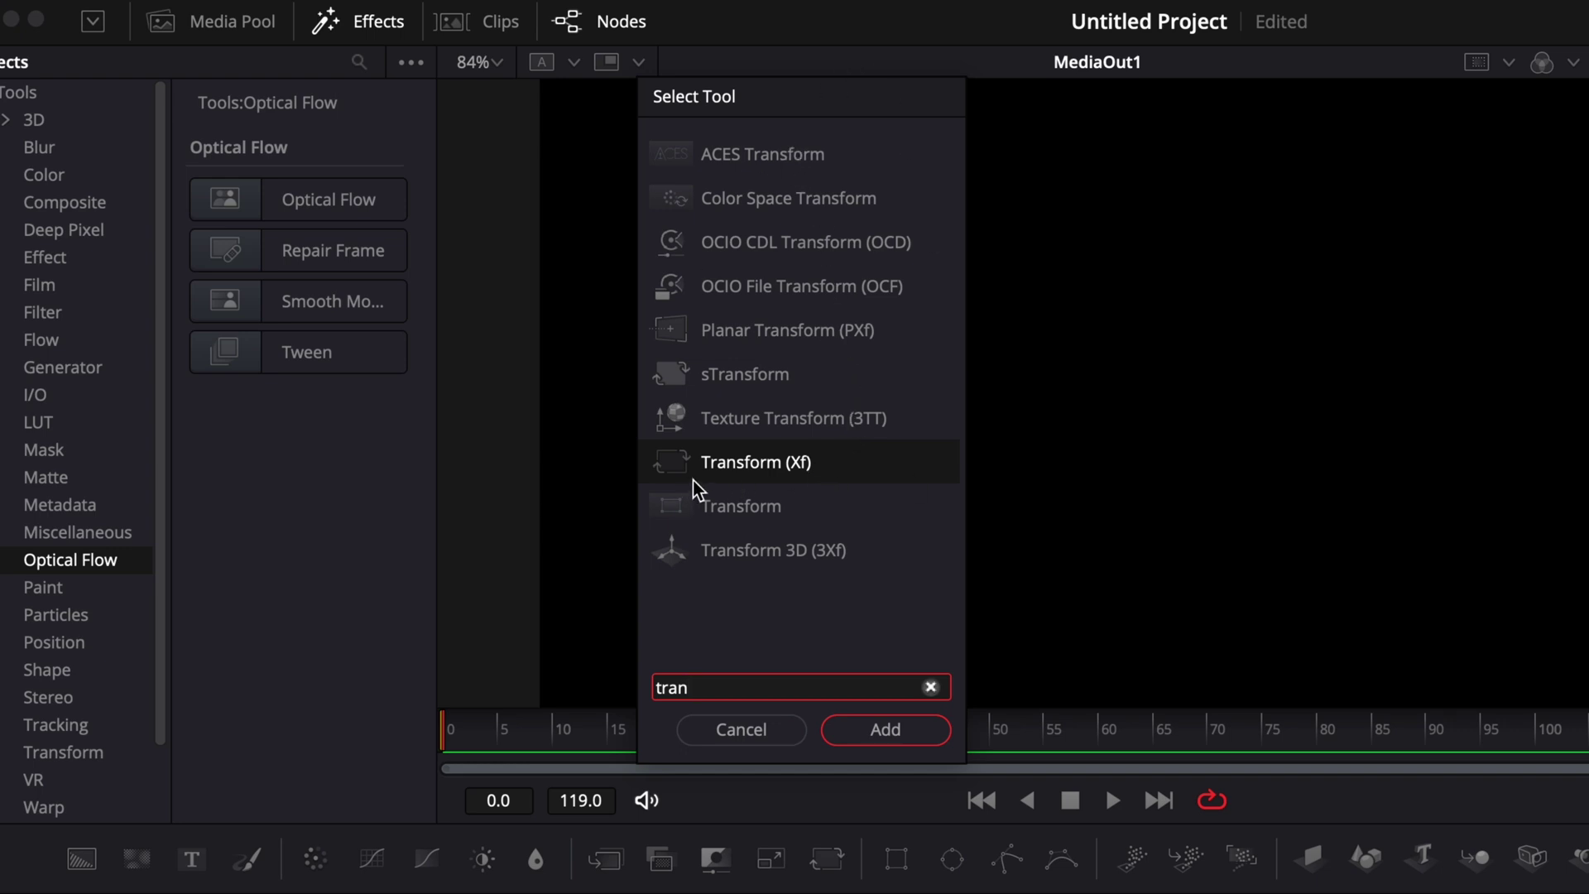
double_click(764, 478)
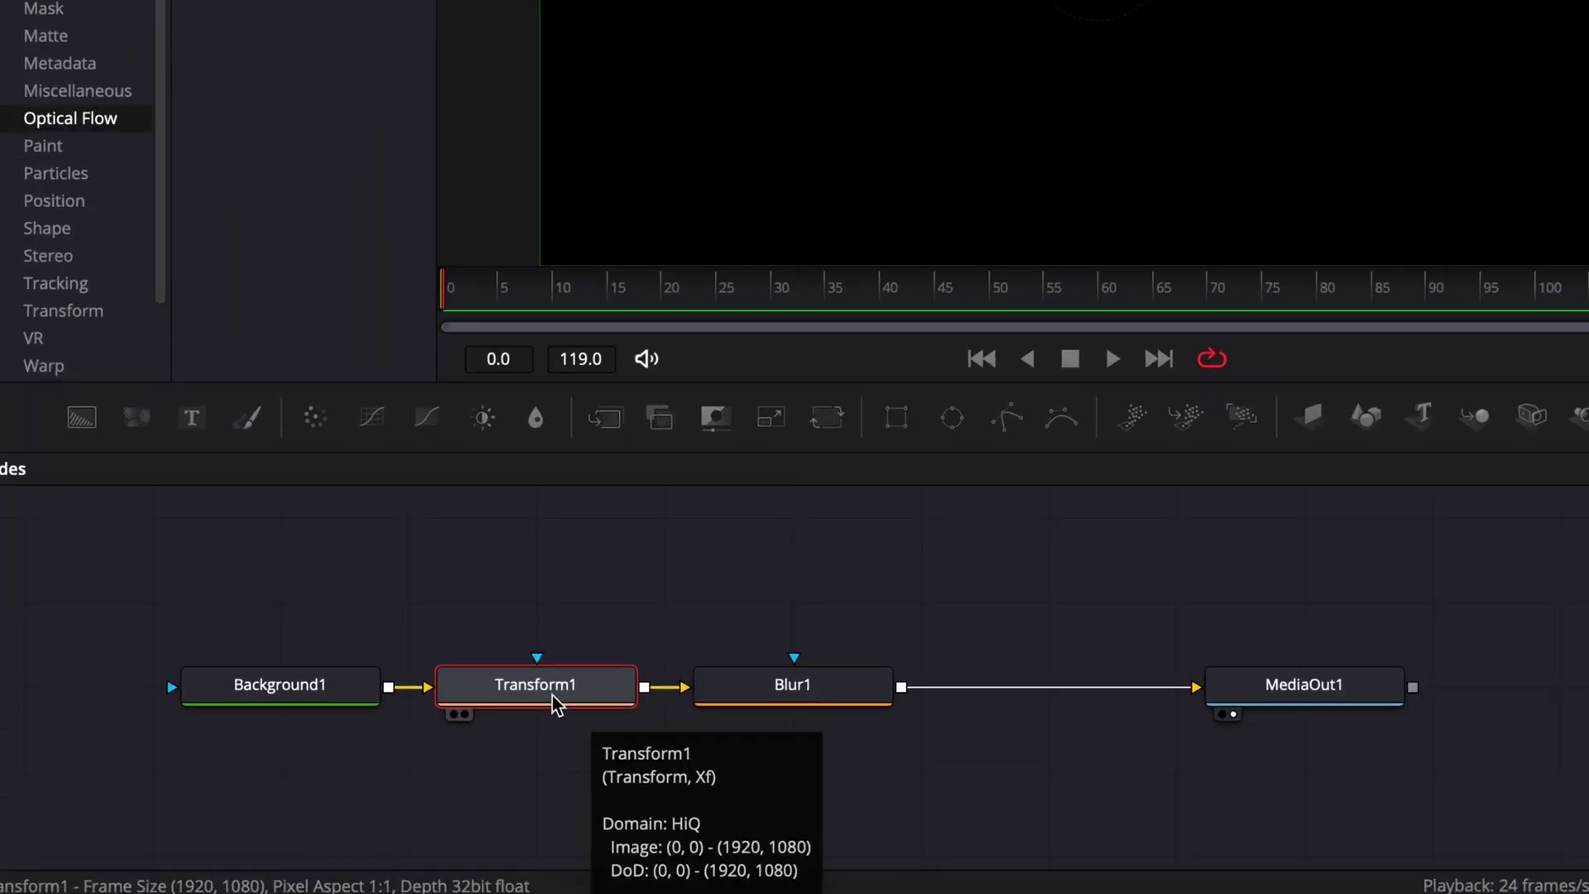
Add Transform2 after Blur1 via the 'tran' tool search and realign the nodes.
mouse_move(563, 685)
mouse_down()
mouse_move(561, 547)
mouse_move(580, 695)
mouse_up()
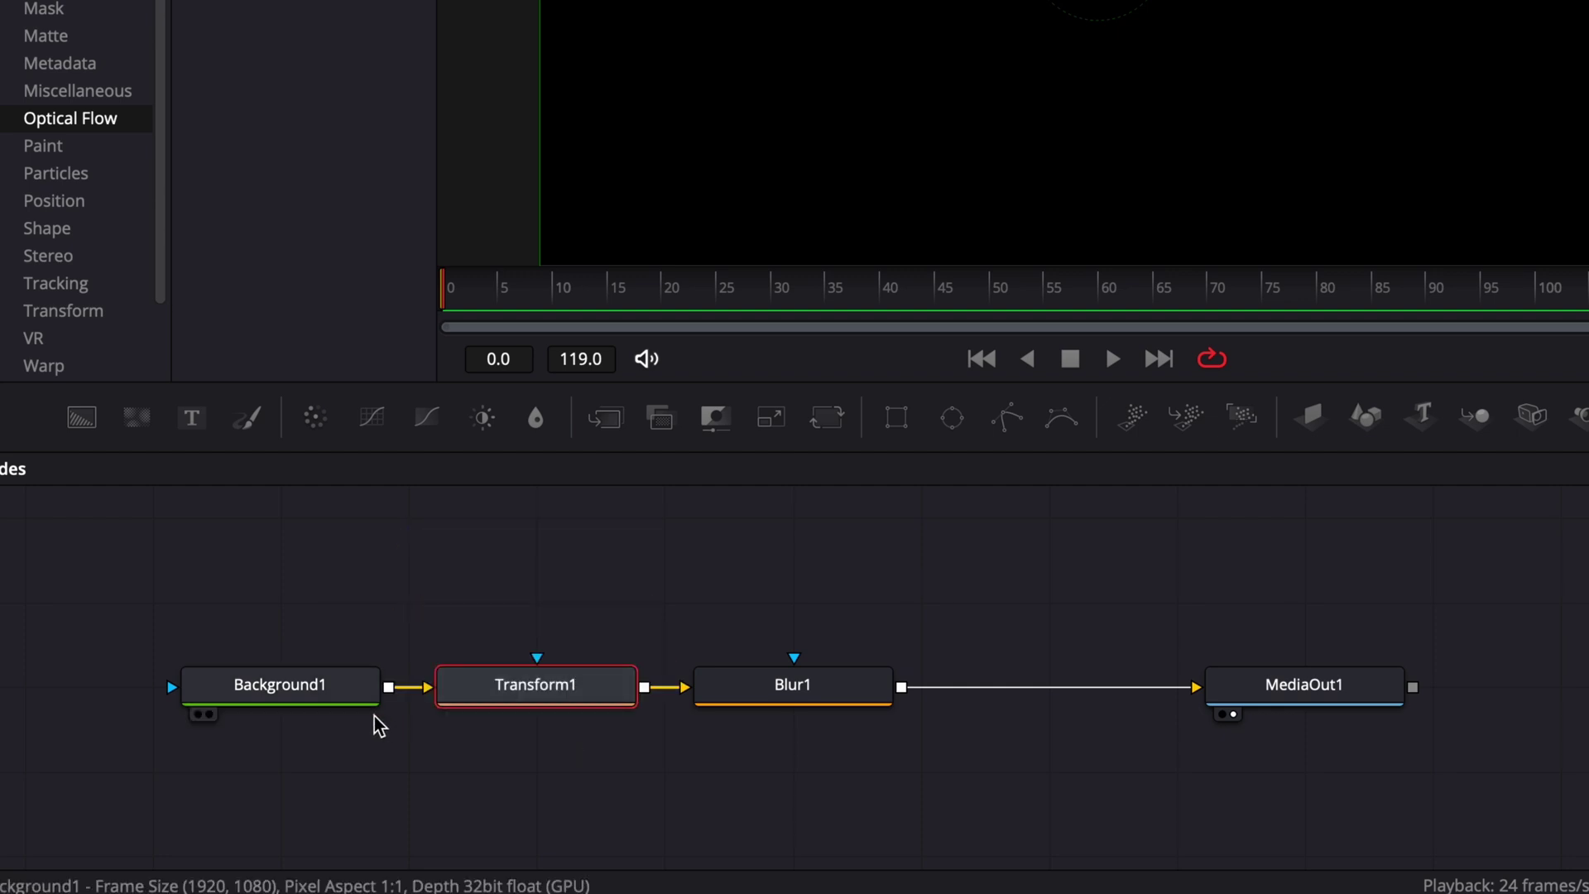
click(321, 697)
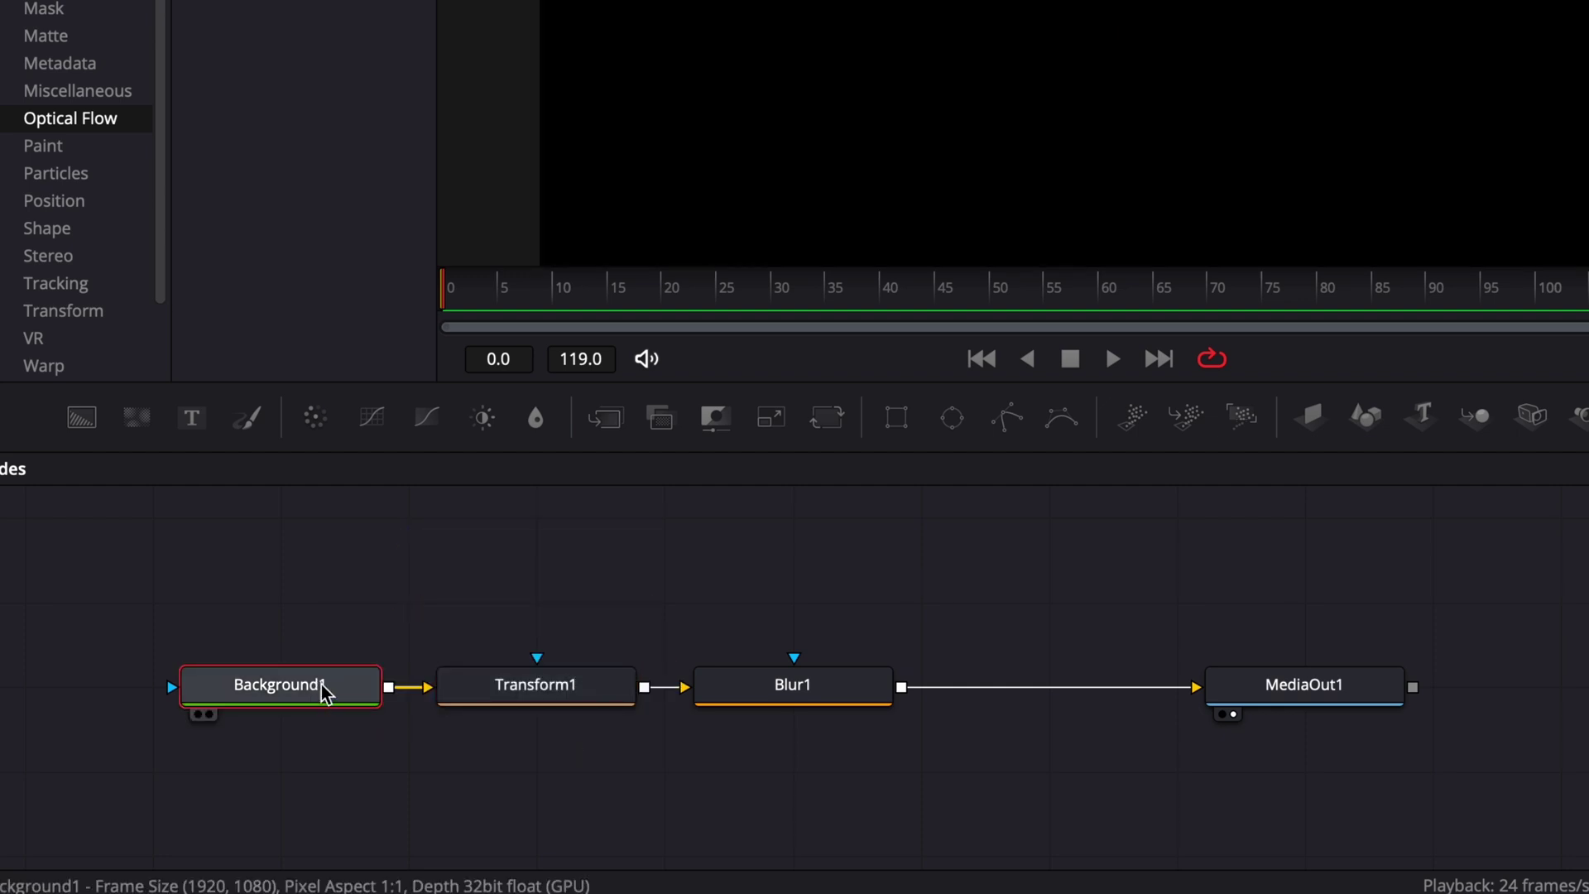
click(805, 699)
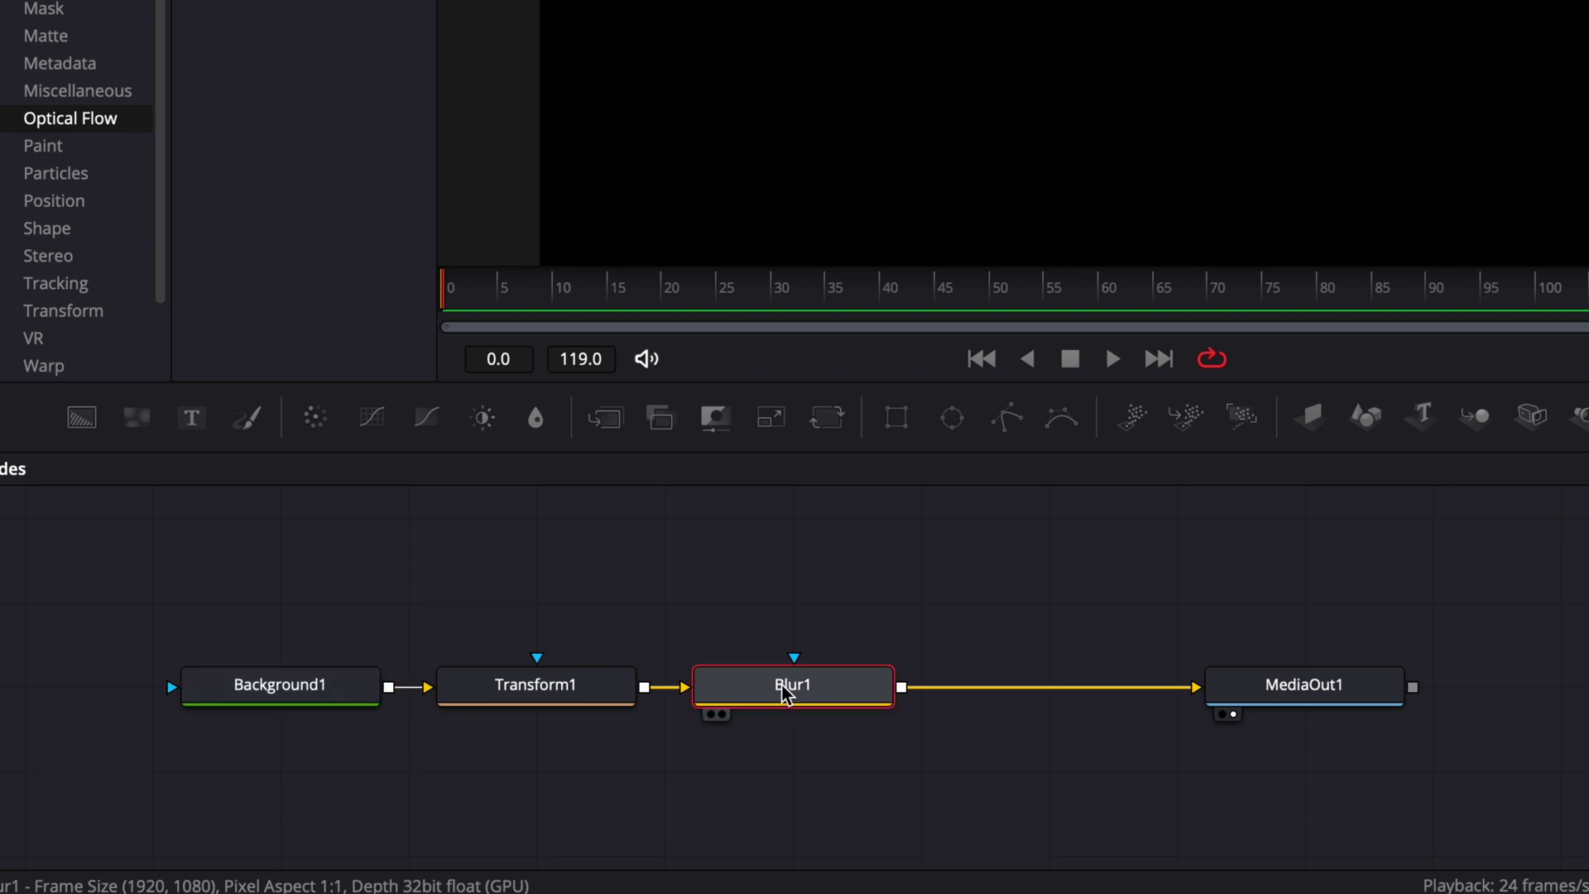
key(shift+space)
text(tran)
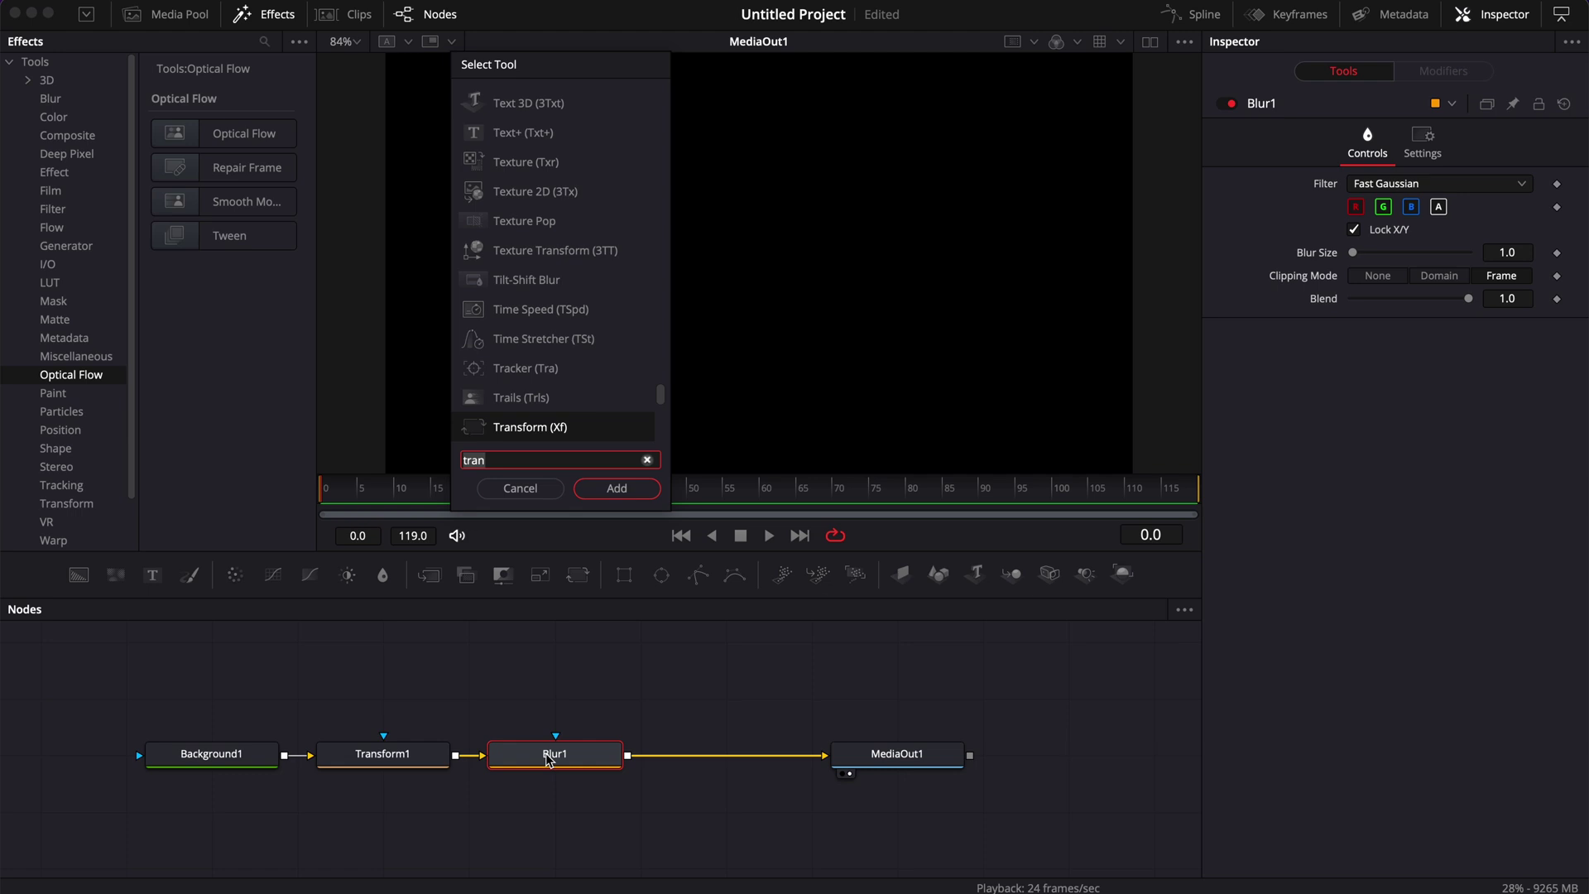
key(Return)
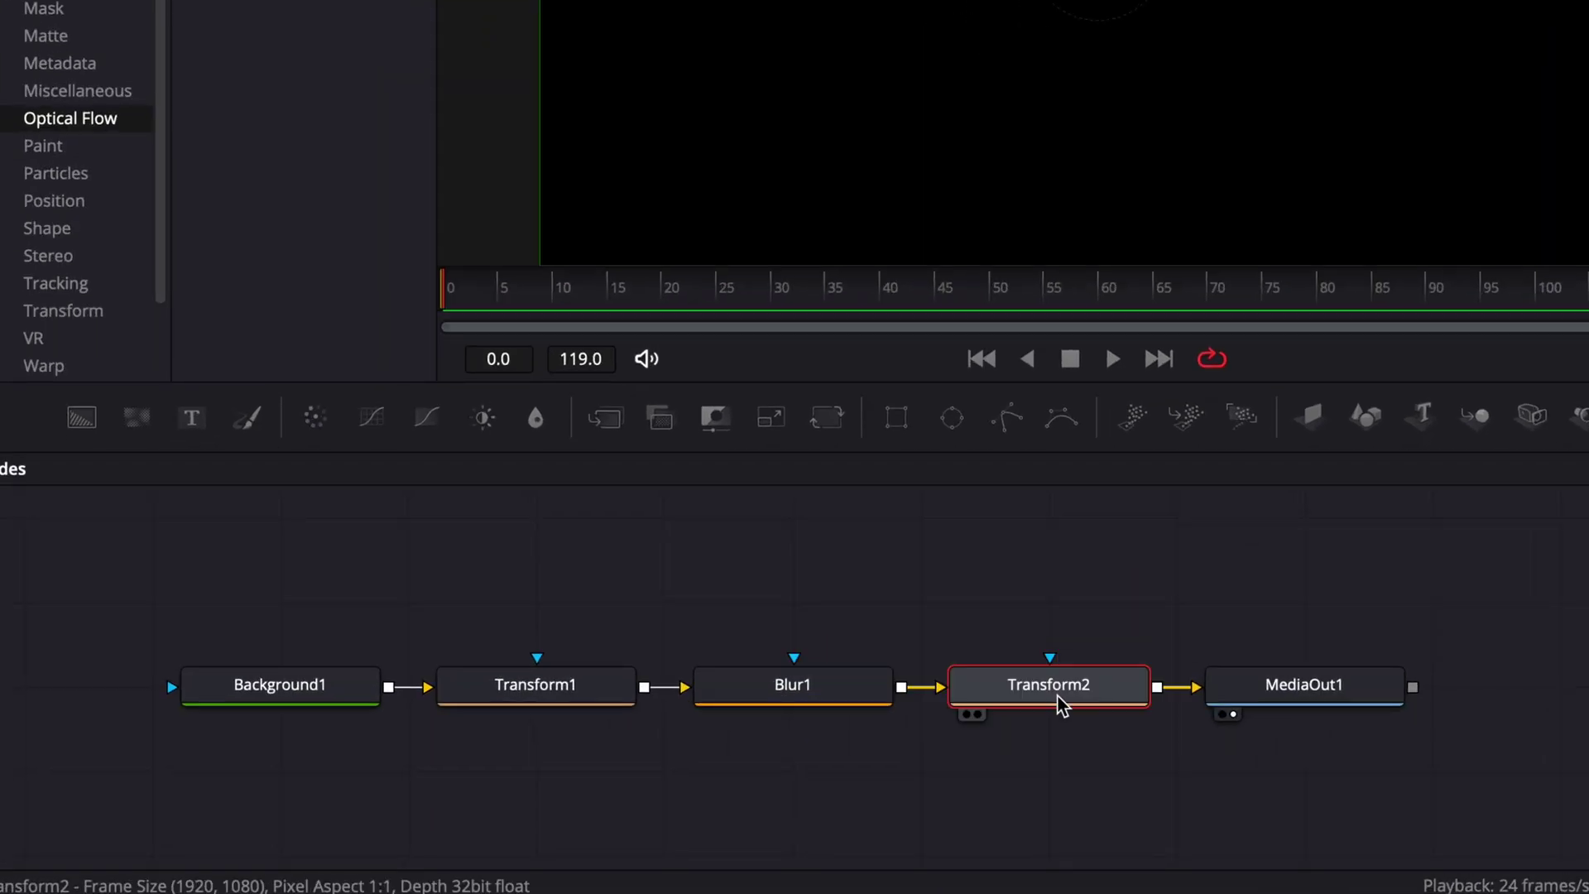
mouse_move(733, 762)
mouse_down()
mouse_move(734, 709)
mouse_move(734, 762)
mouse_up()
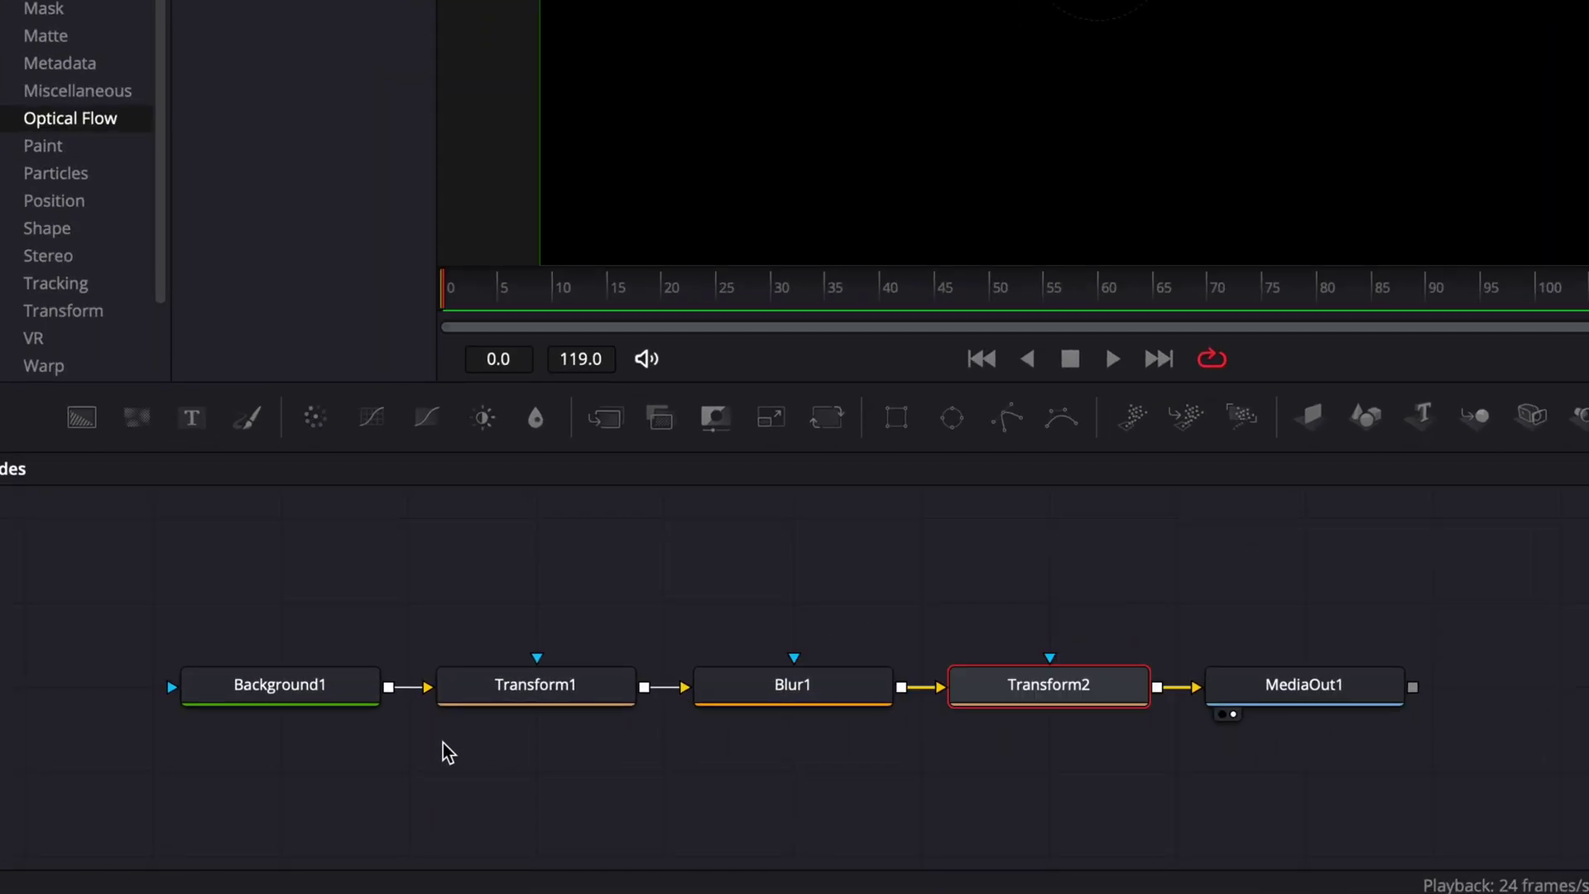
click(307, 697)
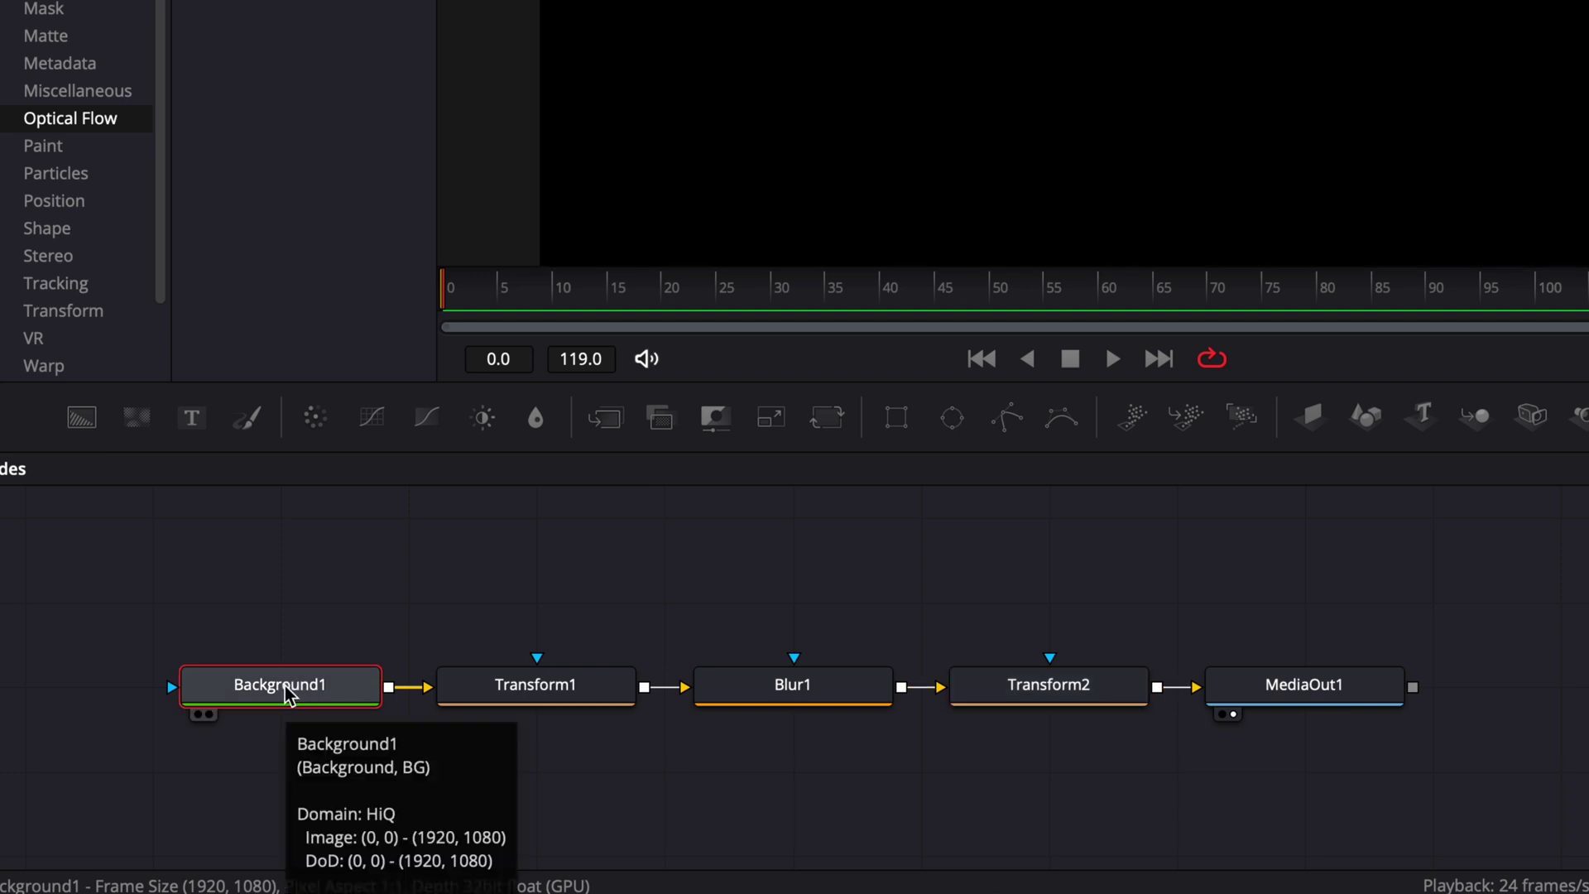
Add a Rectangle mask to Background1 via the 'rect' search and place it above Background1.
key(shift+space)
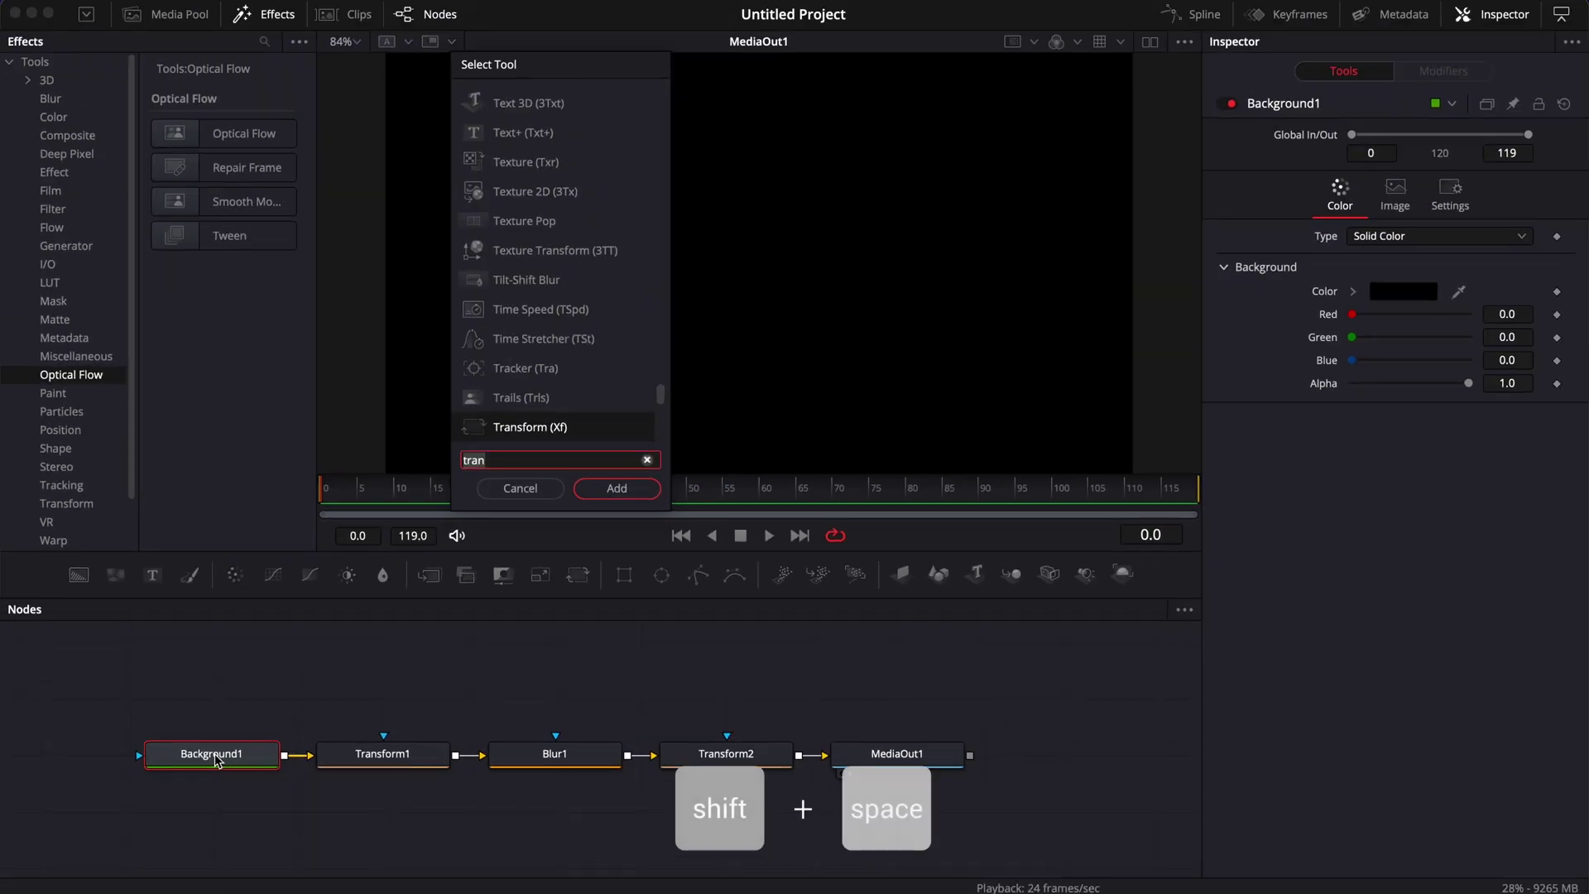
text(rect)
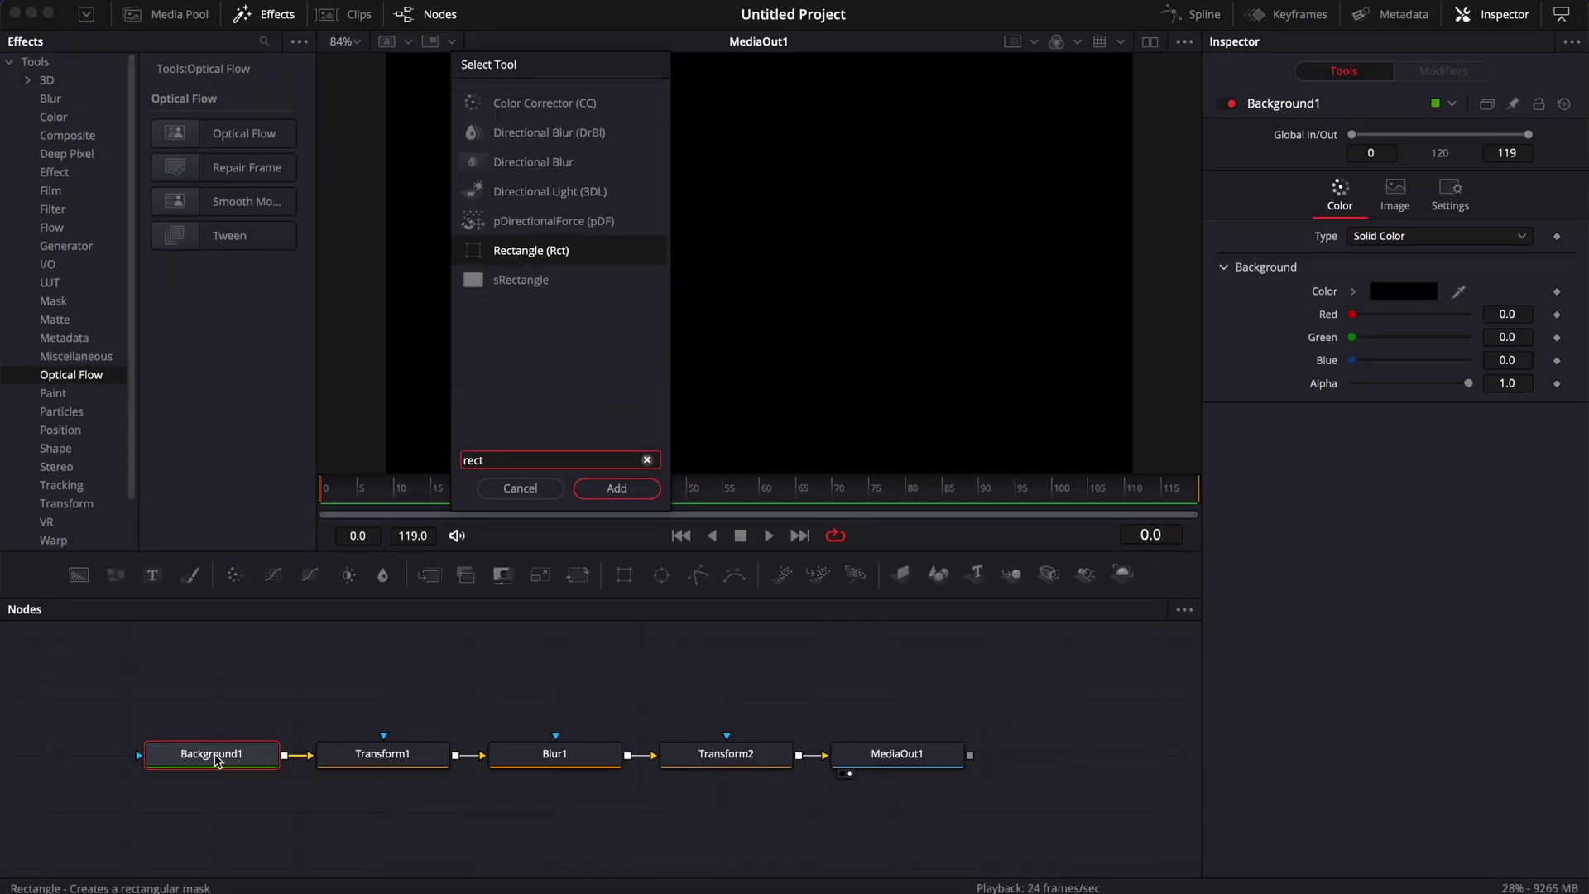
key(Return)
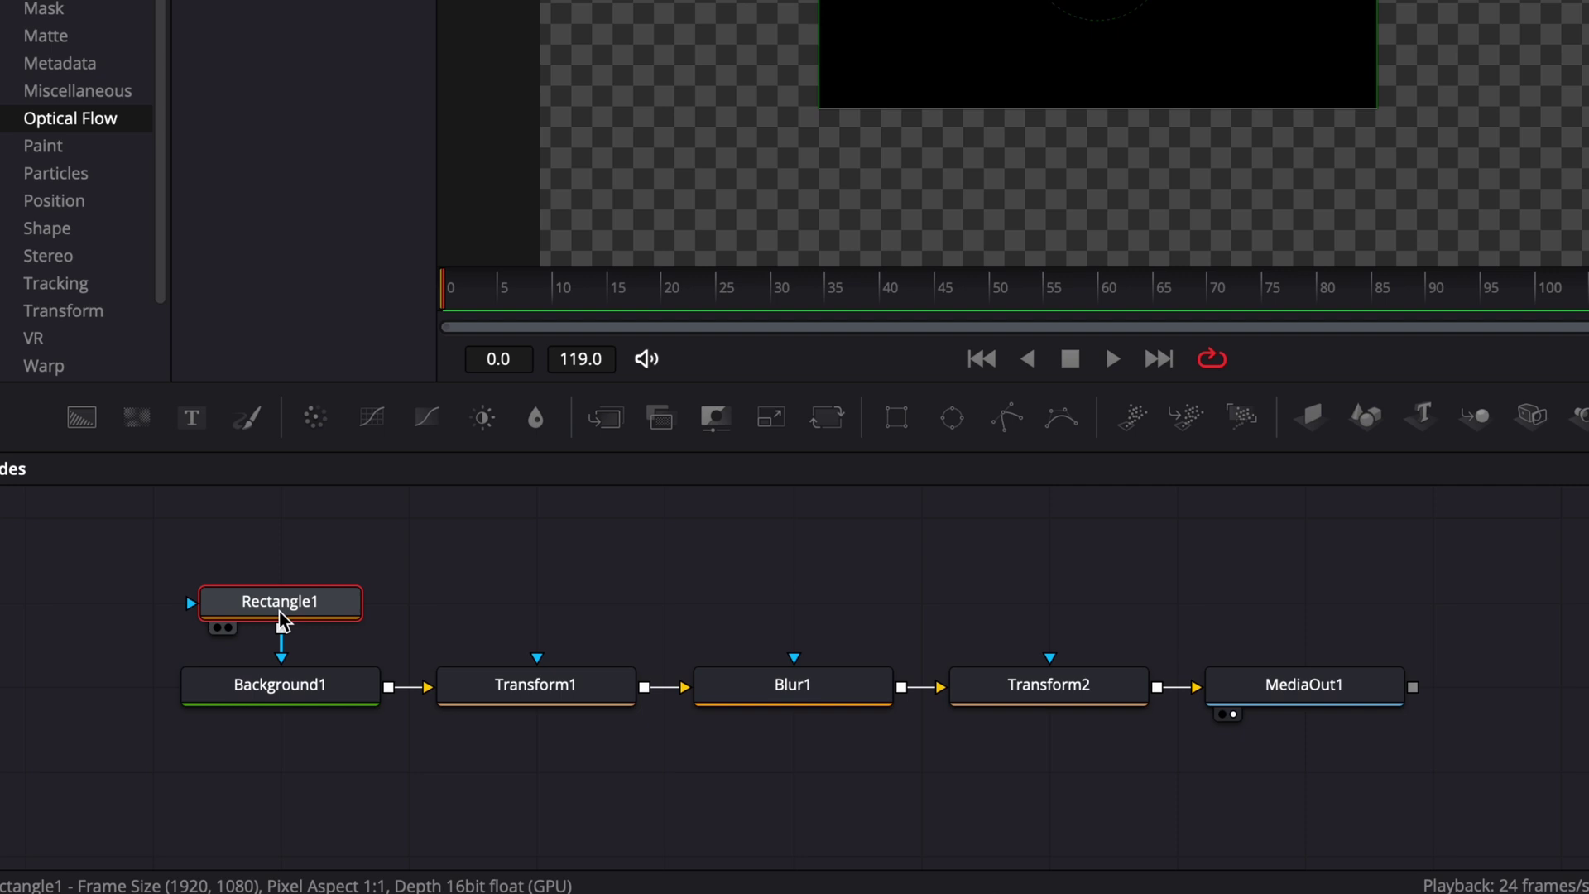
drag(213, 704, 387, 704)
drag(540, 611, 284, 611)
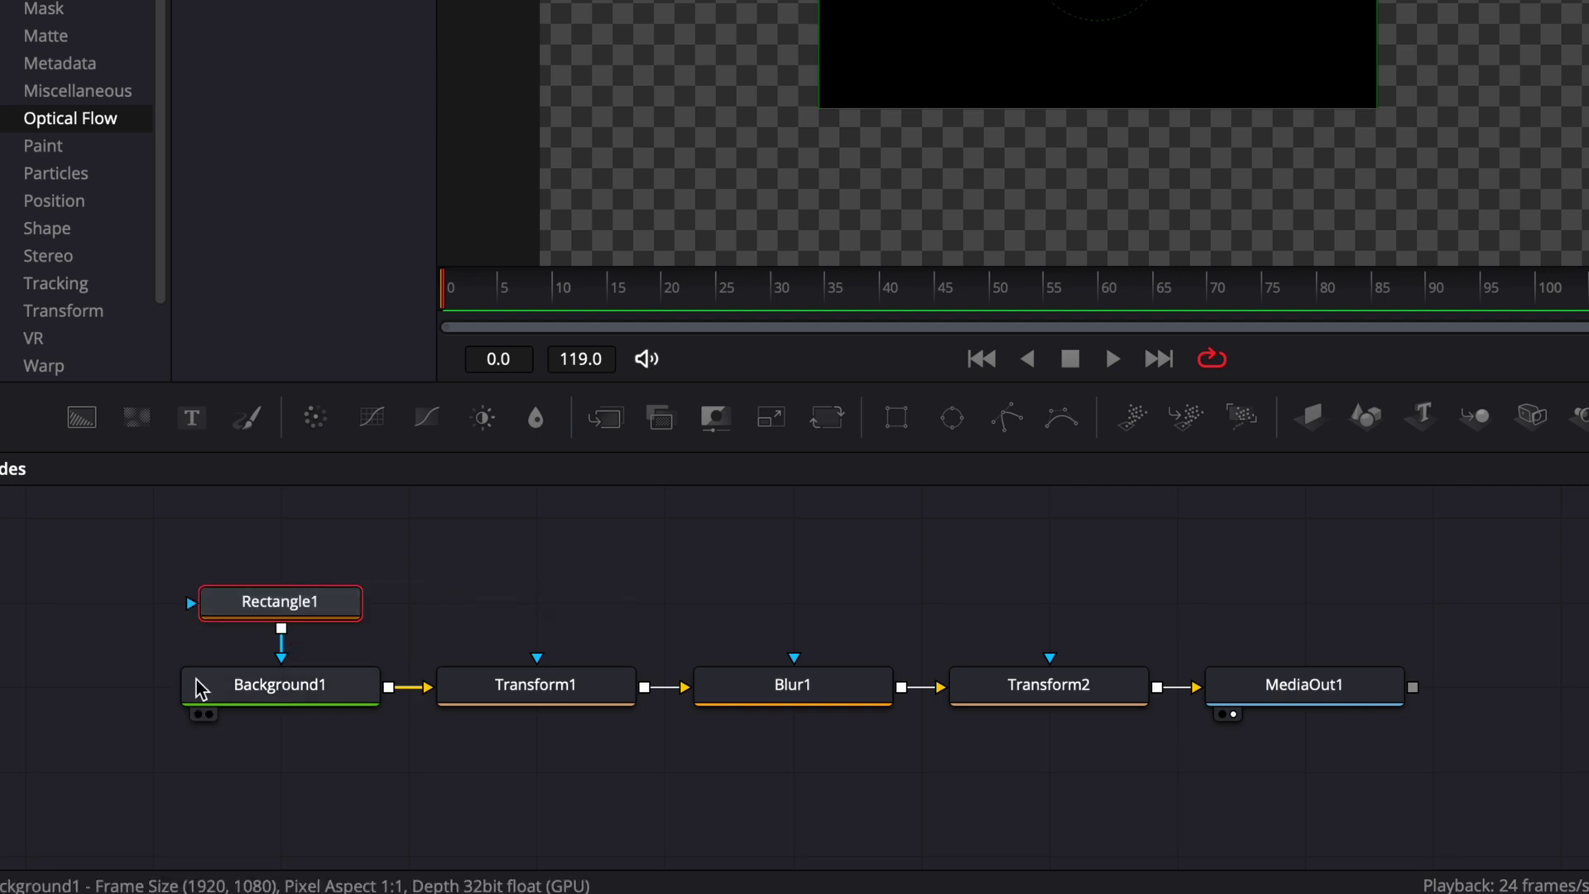
Move MediaOut1 right, connect Transform2's output into it, and space out Transform2.
drag(1273, 702, 1299, 601)
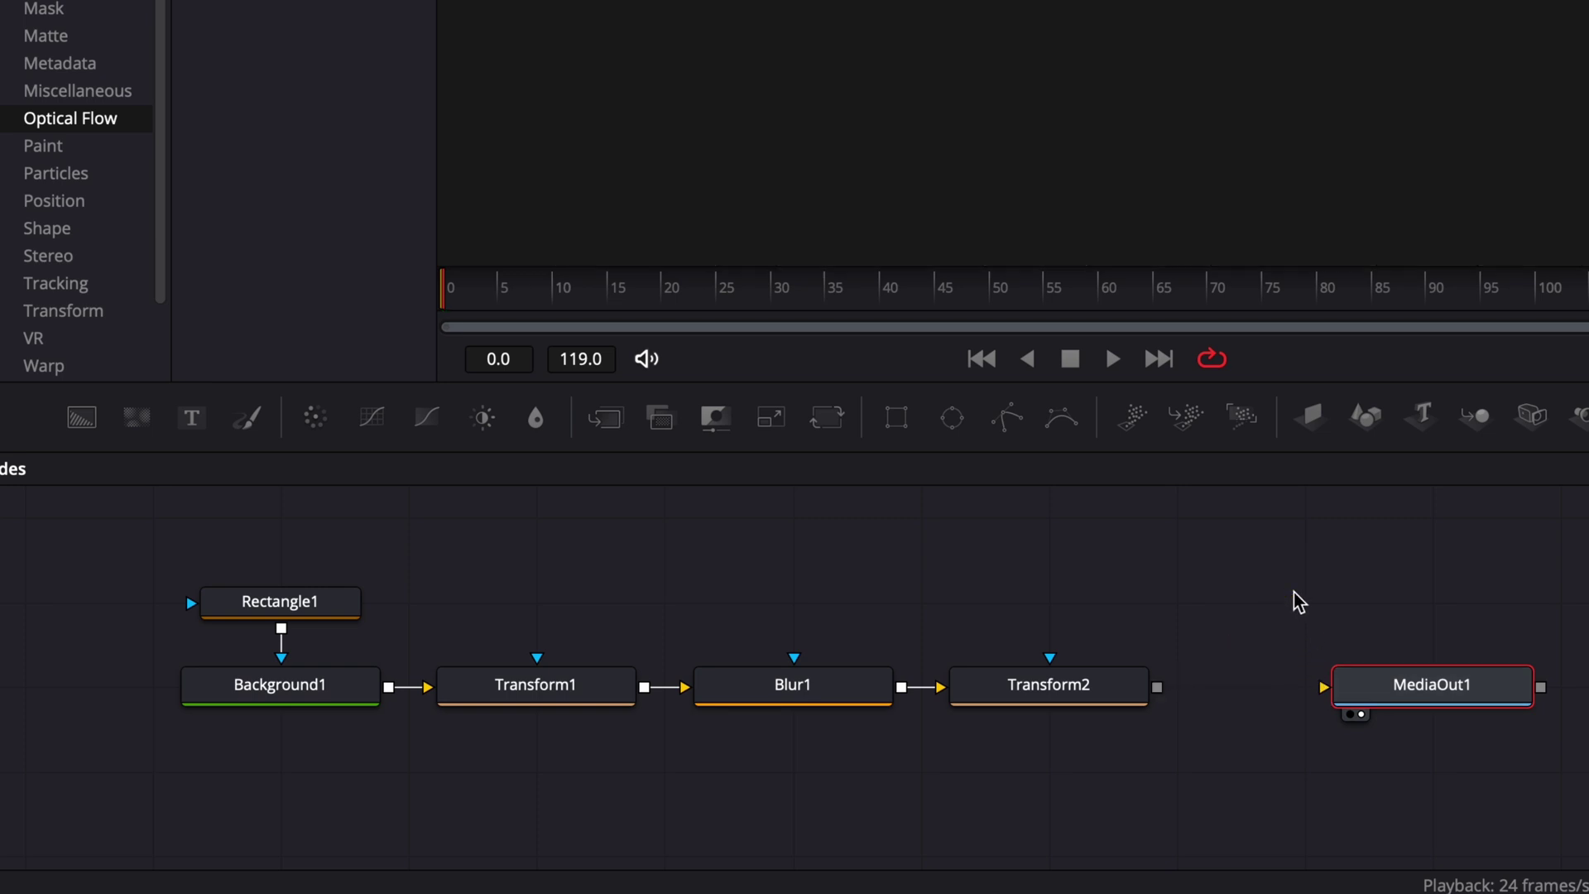
drag(1292, 698, 1329, 689)
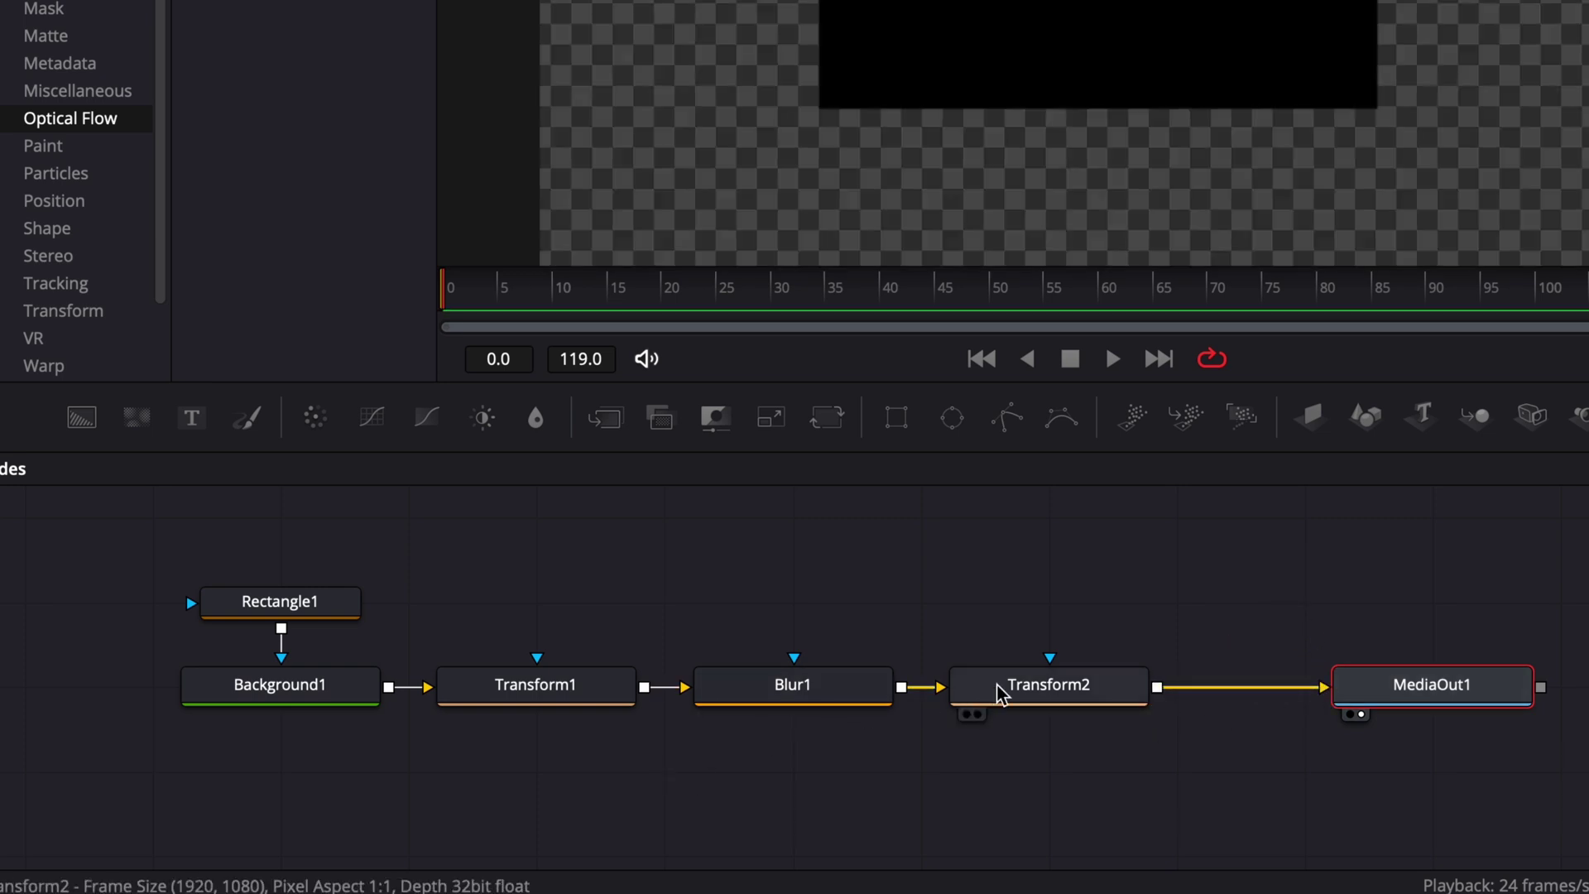
drag(960, 694, 1072, 700)
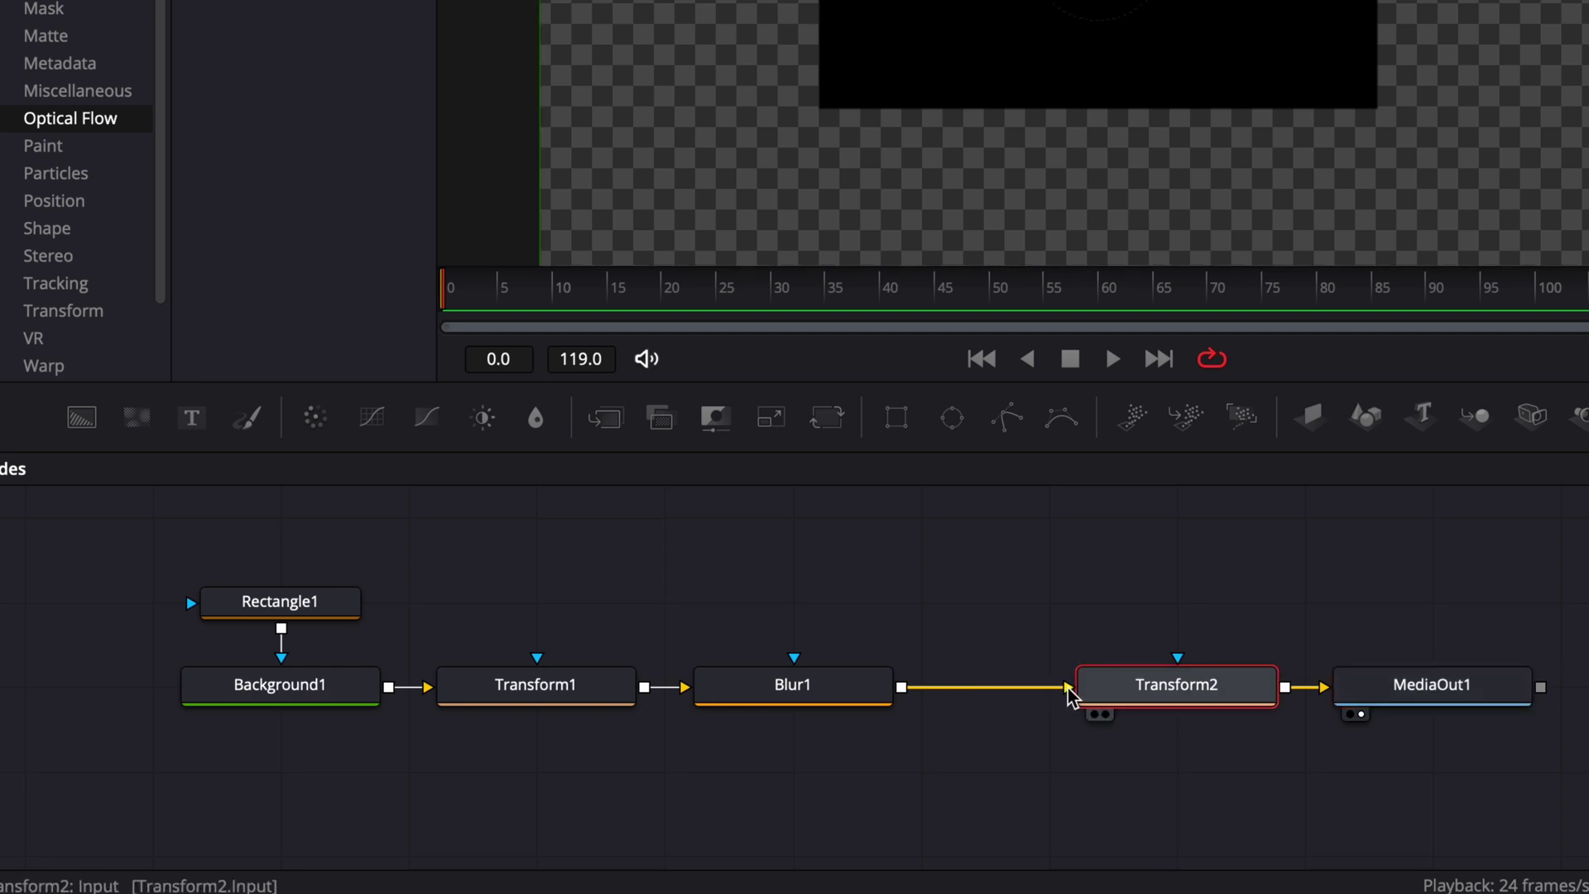